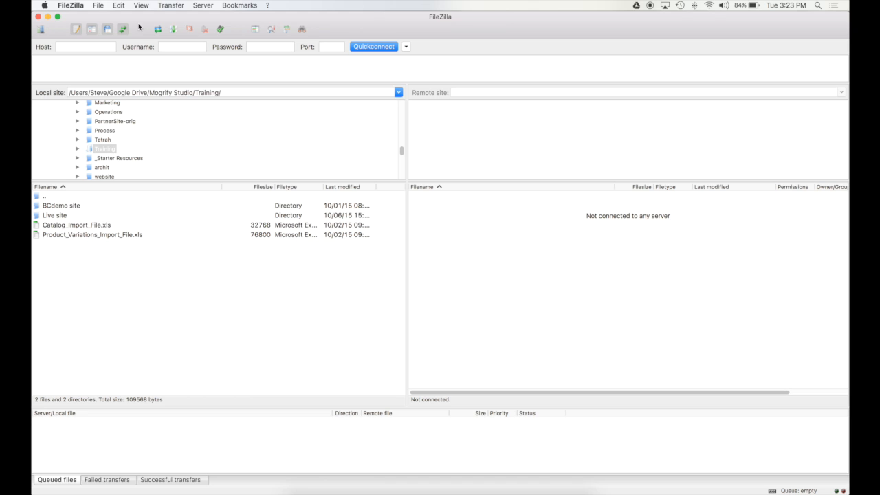
Switch to Safari and open the FileZilla client download page from the search results.
{"action": "key", "text": "super+Tab"}
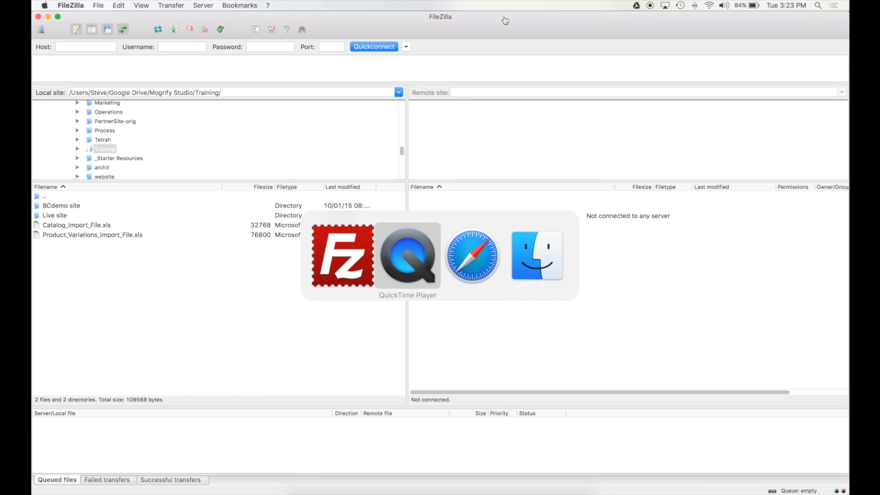
{"action": "key", "text": "super+Tab"}
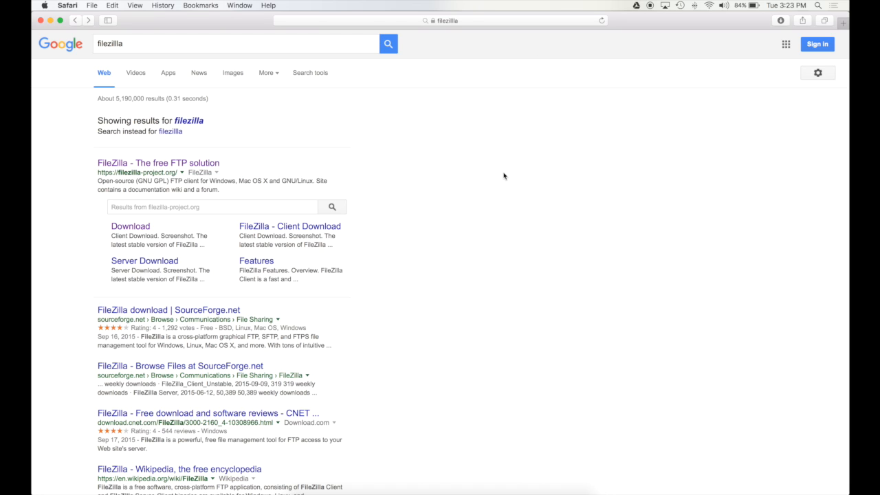
{"action": "left_click_drag", "start_coordinate": [237, 164], "coordinate": [34, 161]}
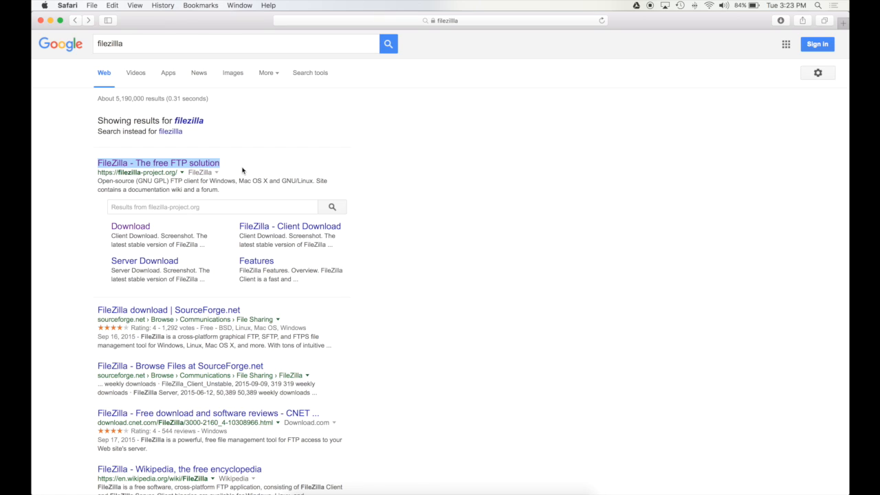
{"action": "left_click", "coordinate": [127, 45]}
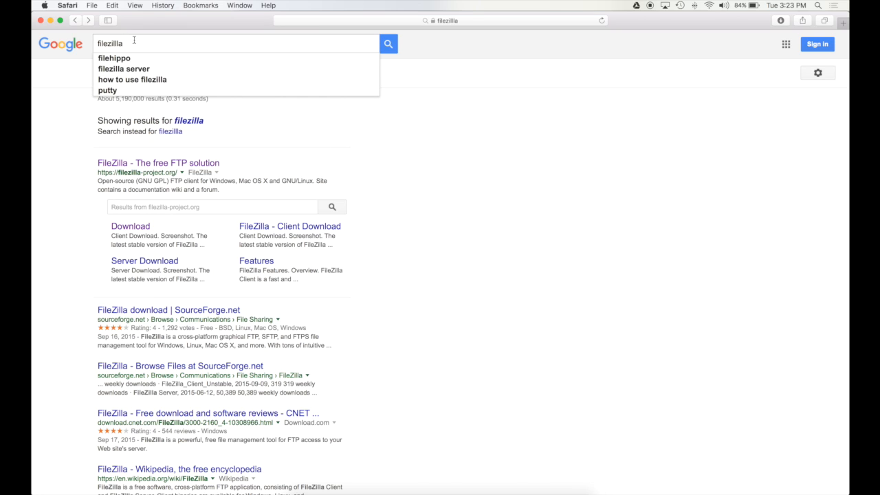
{"action": "left_click", "coordinate": [141, 231]}
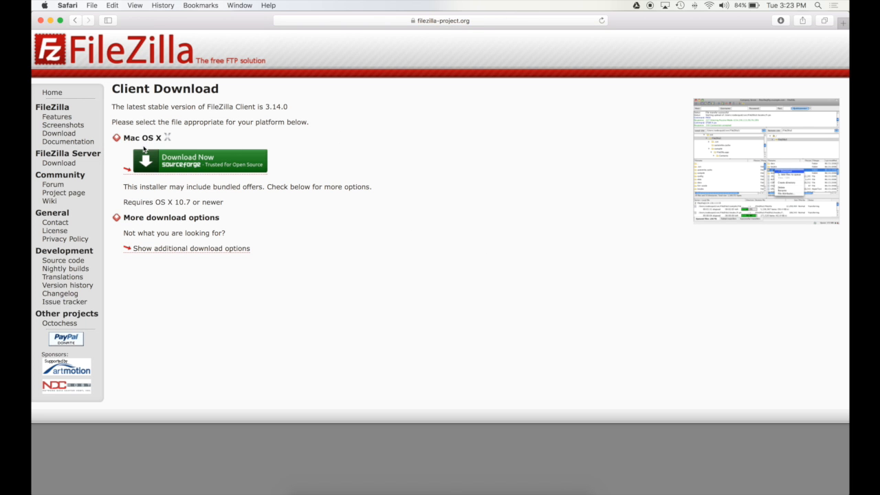
Examine the Mac OS X platform option on the Client Download page.
{"action": "left_click_drag", "start_coordinate": [124, 137], "coordinate": [172, 137]}
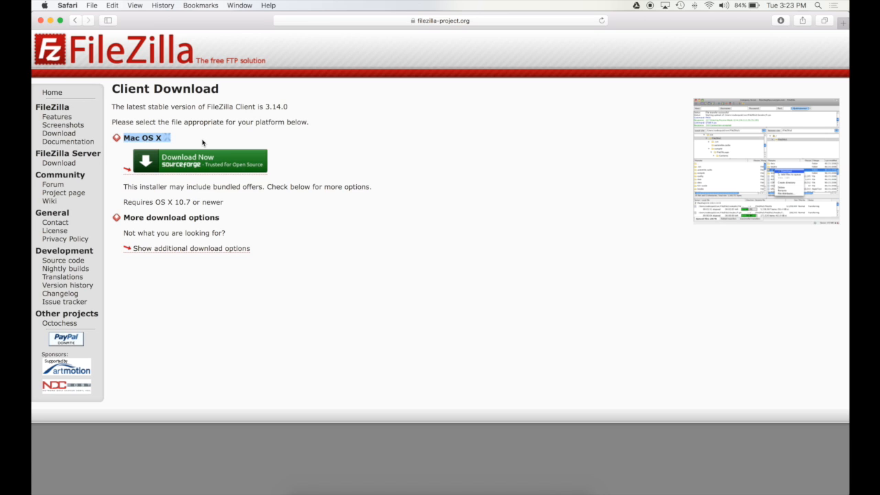
{"action": "left_click", "coordinate": [202, 143]}
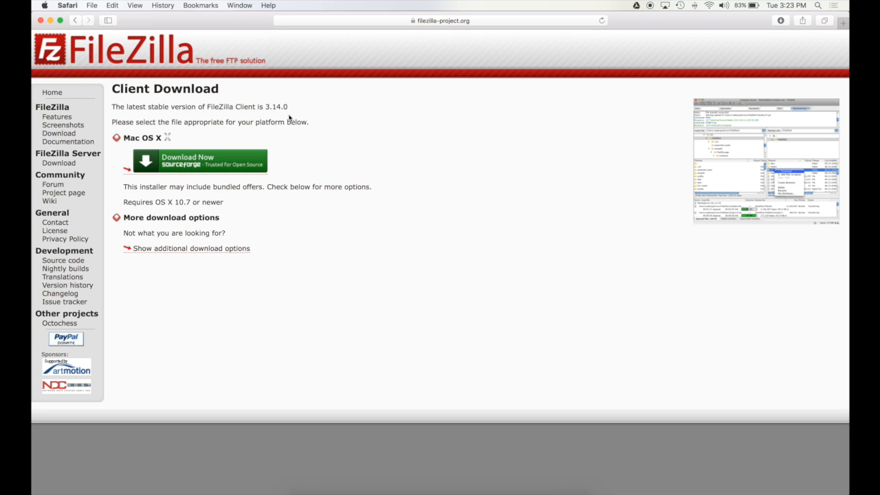
{"action": "left_click_drag", "start_coordinate": [125, 138], "coordinate": [195, 137]}
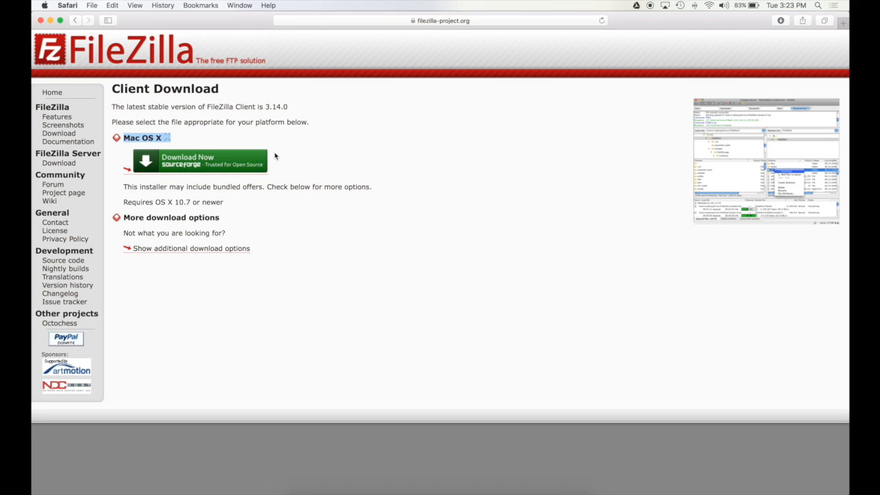
{"action": "left_click", "coordinate": [320, 156]}
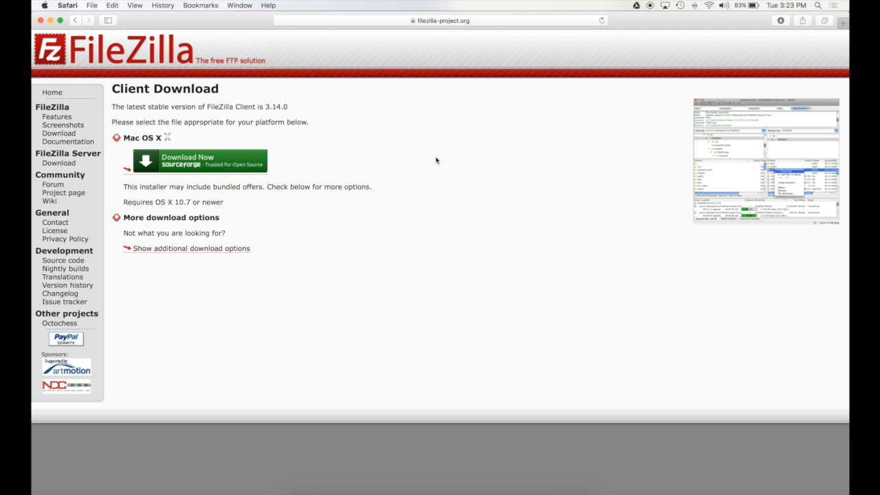
Switch back to FileZilla and review the Host, Username, Password and Port fields for a quick connection.
{"action": "key", "text": "super+Tab"}
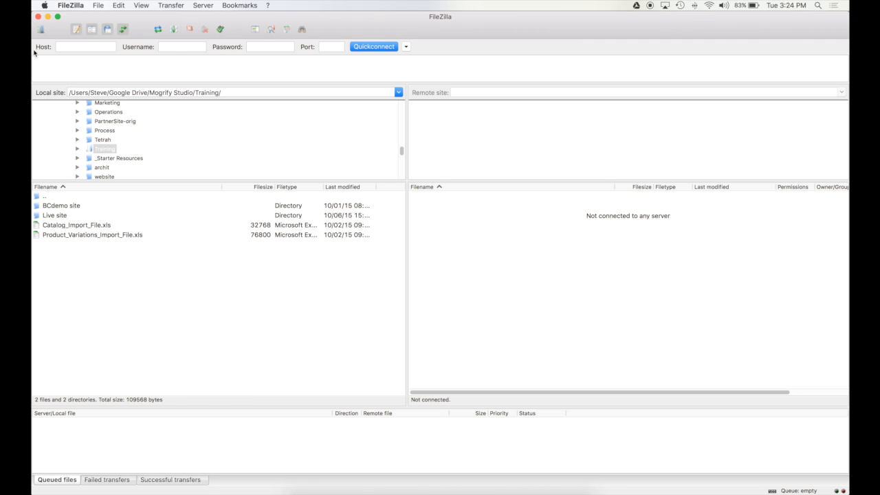
{"action": "left_click", "coordinate": [76, 49]}
{"action": "key", "text": "Tab"}
{"action": "key", "text": "Tab"}
{"action": "key", "text": "Tab"}
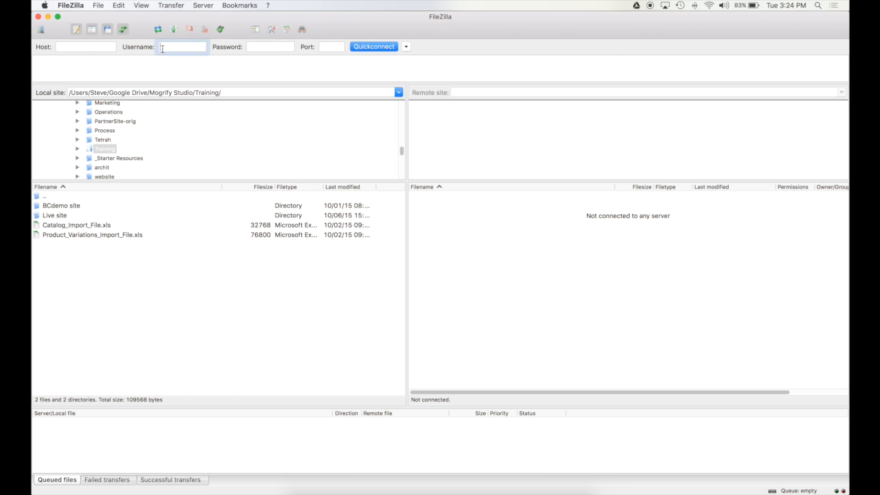
{"action": "key", "text": "Tab"}
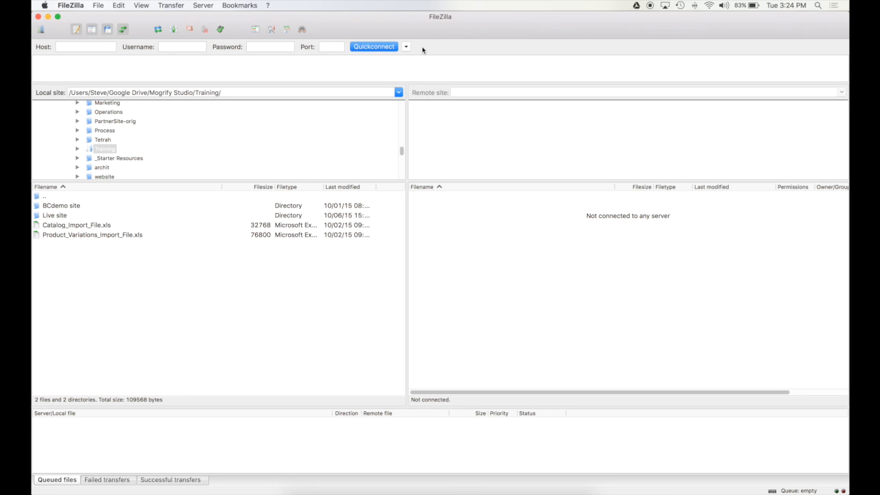
{"action": "left_click", "coordinate": [71, 47]}
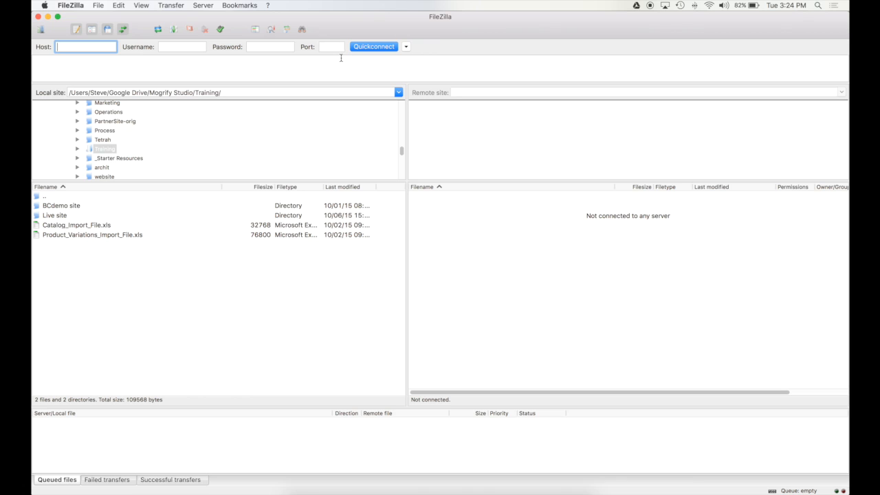
{"action": "left_click", "coordinate": [138, 70]}
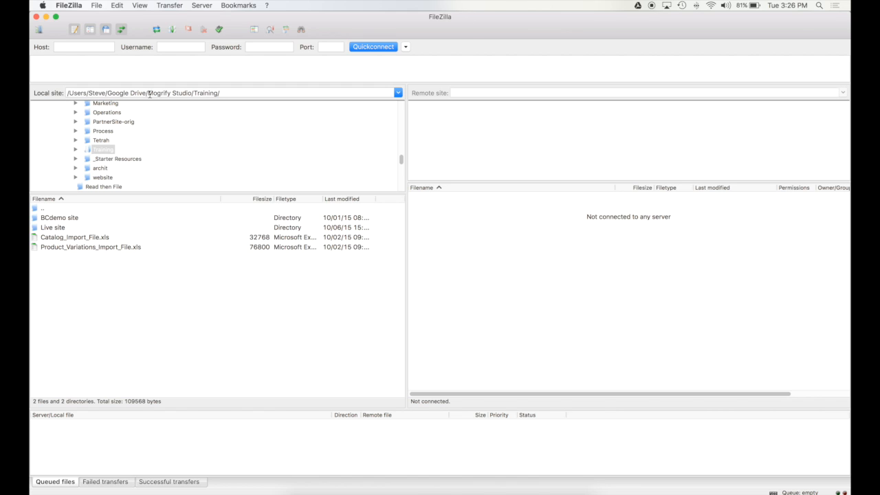
Check the local site path and compare its file list with the Training folder in Finder, returning to FileZilla.
{"action": "left_click_drag", "start_coordinate": [78, 92], "coordinate": [228, 91]}
{"action": "left_click", "coordinate": [237, 92]}
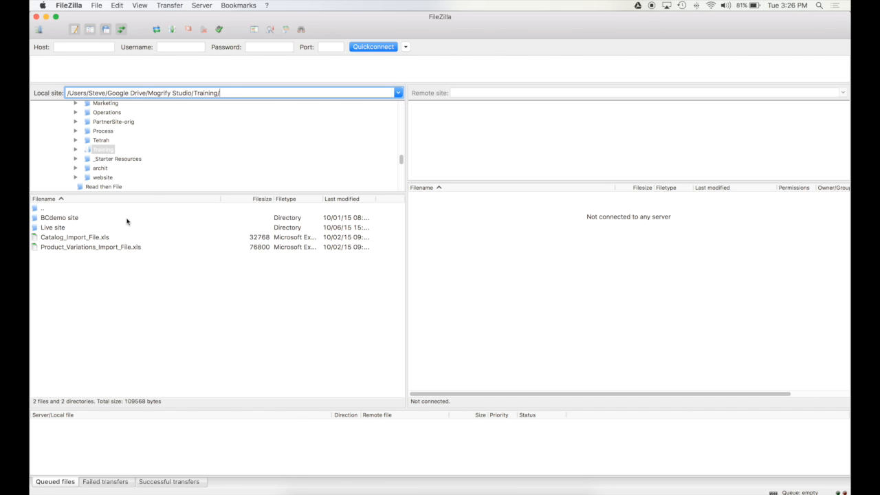
{"action": "left_click_drag", "start_coordinate": [106, 92], "coordinate": [266, 93]}
{"action": "left_click", "coordinate": [267, 93]}
{"action": "key", "text": "super+Tab"}
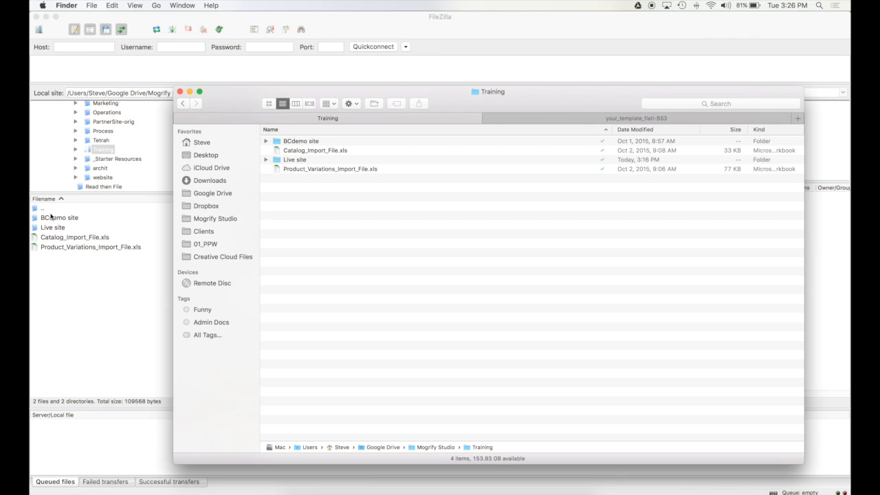
{"action": "left_click_drag", "start_coordinate": [315, 204], "coordinate": [296, 130]}
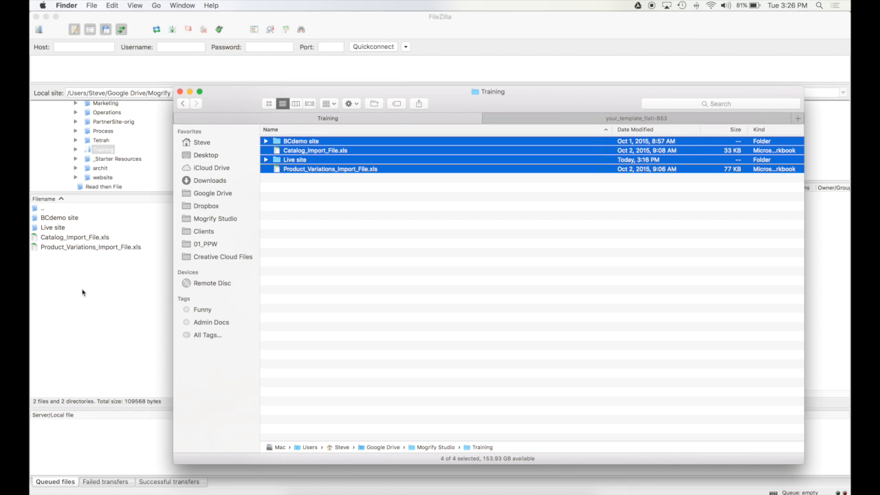
{"action": "left_click", "coordinate": [320, 207]}
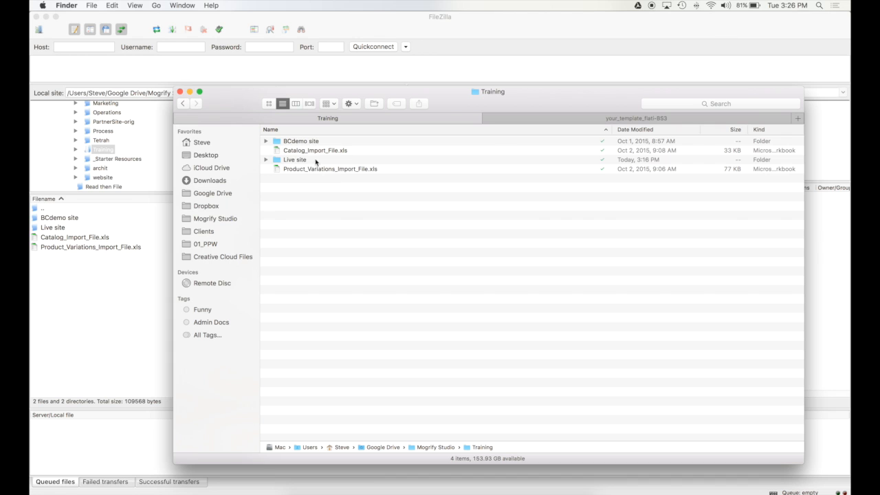
{"action": "left_click", "coordinate": [86, 275]}
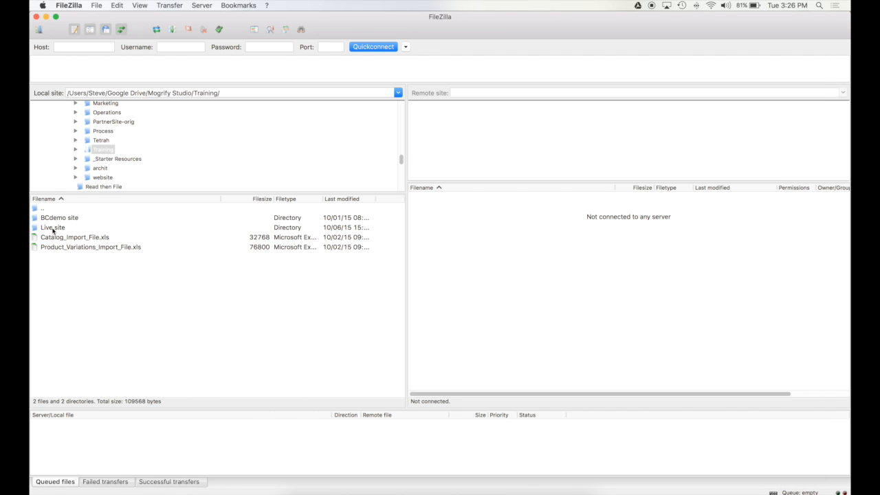
Move Catalog_Import_File.xls into the Live site folder in FileZilla, and Product_Variations_Import_File.xls into the same folder in Finder.
{"action": "left_click_drag", "start_coordinate": [48, 239], "coordinate": [49, 227]}
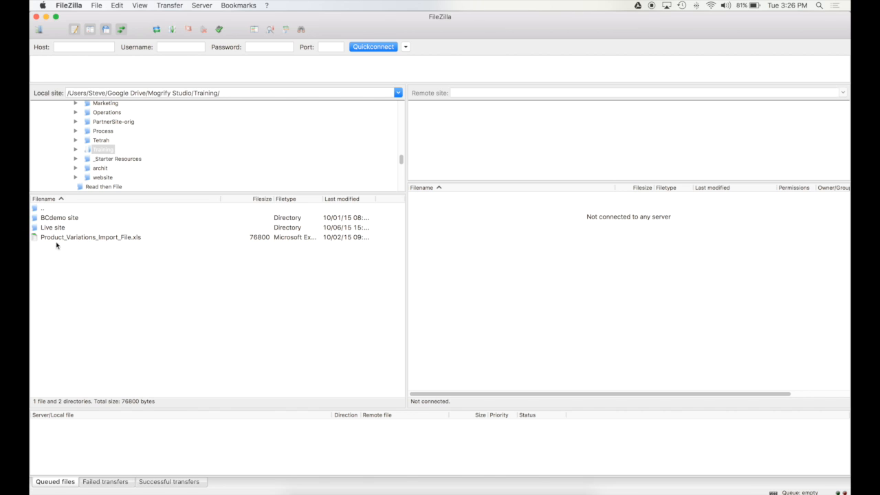
{"action": "left_click", "coordinate": [296, 484]}
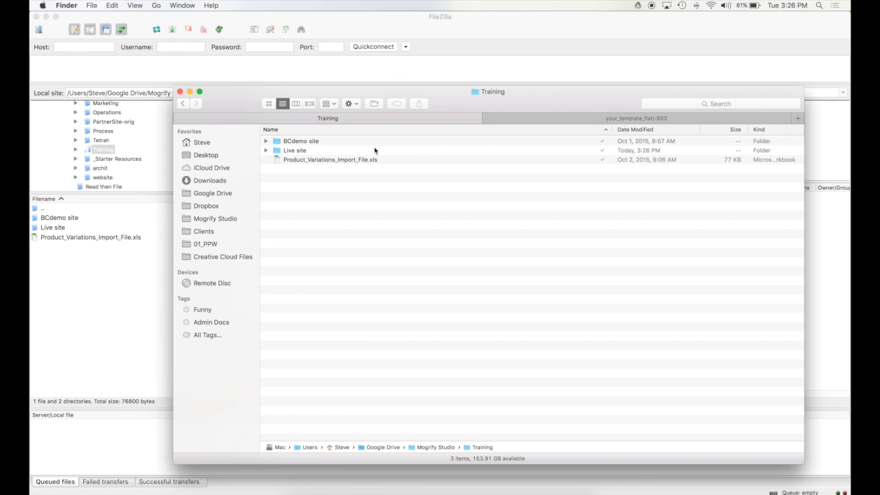
{"action": "left_click_drag", "start_coordinate": [290, 163], "coordinate": [288, 149]}
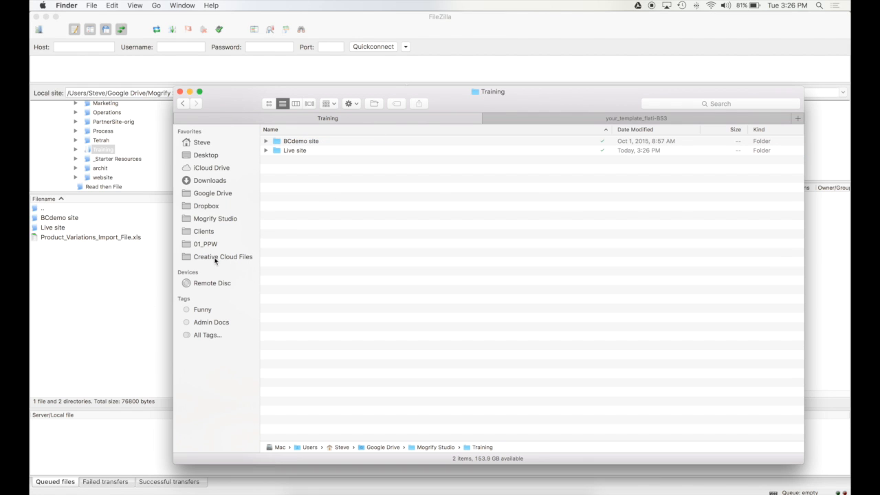
Return to FileZilla and refresh the local file list of the Training folder.
{"action": "left_click", "coordinate": [80, 314]}
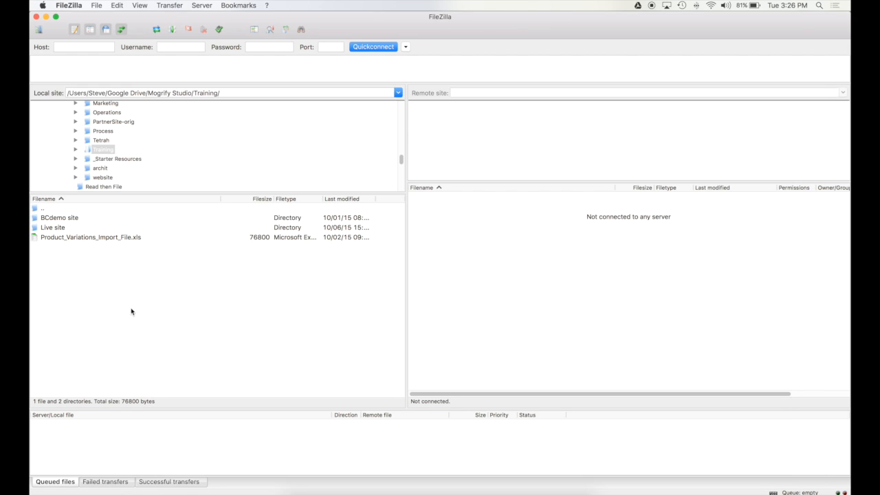
{"action": "right_click", "coordinate": [95, 282]}
{"action": "left_click", "coordinate": [167, 347]}
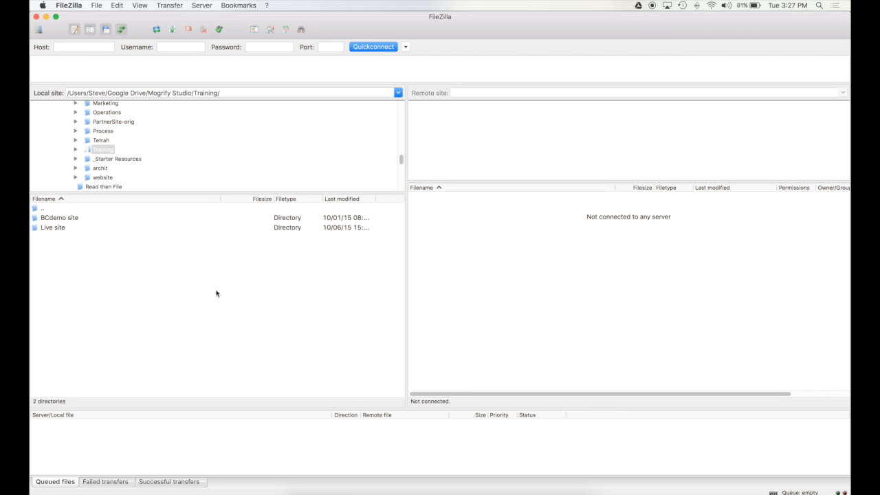
Check the Training folder in Finder against the refreshed local file list, and return to FileZilla.
{"action": "left_click", "coordinate": [287, 485]}
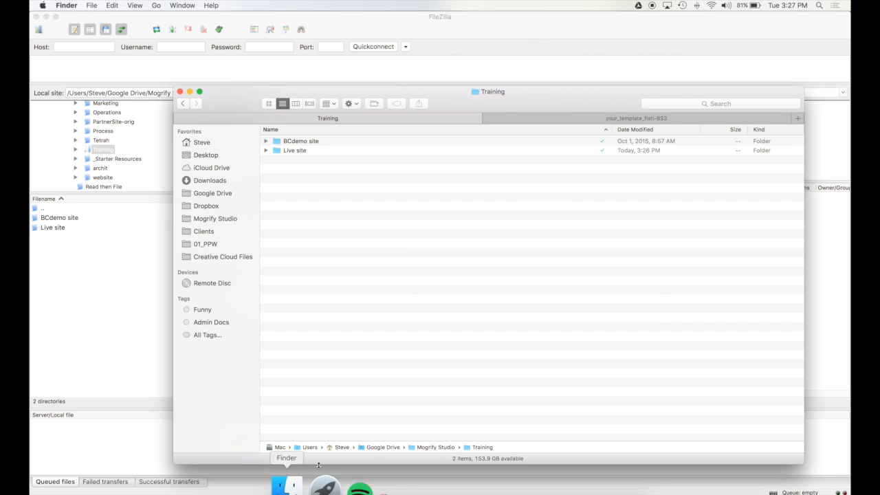
{"action": "left_click_drag", "start_coordinate": [573, 102], "coordinate": [490, 78]}
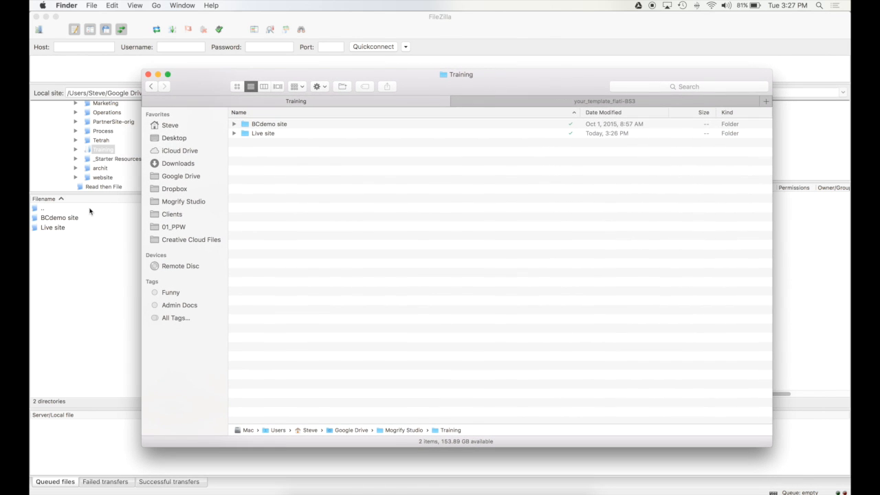
{"action": "left_click", "coordinate": [49, 267]}
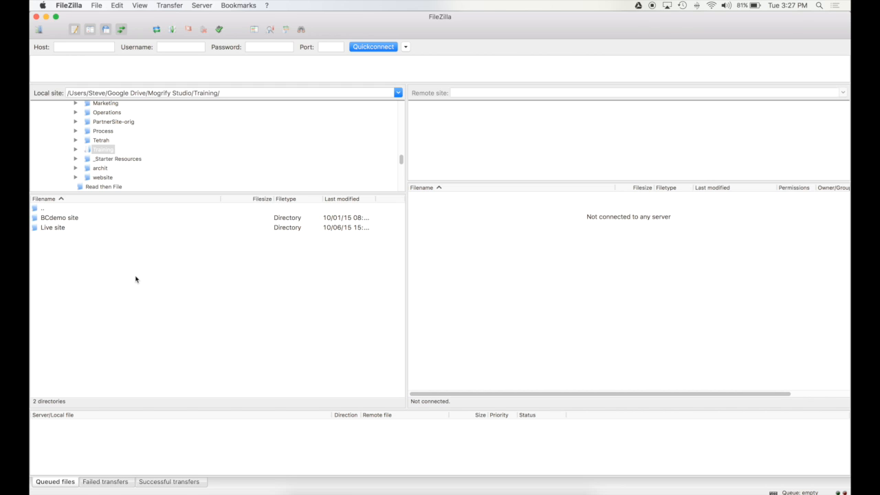
Select the local Live site folder, and open the Site Manager with the My Sites list collapsed.
{"action": "left_click", "coordinate": [68, 227]}
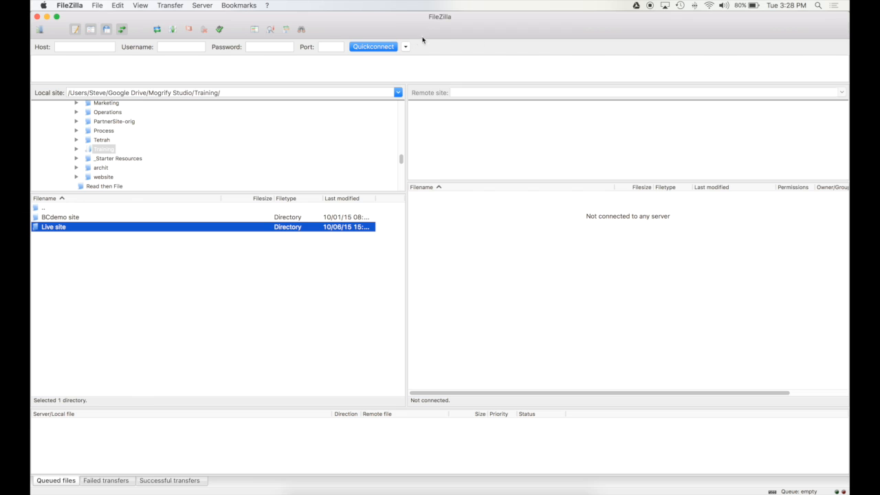
{"action": "left_click", "coordinate": [104, 6]}
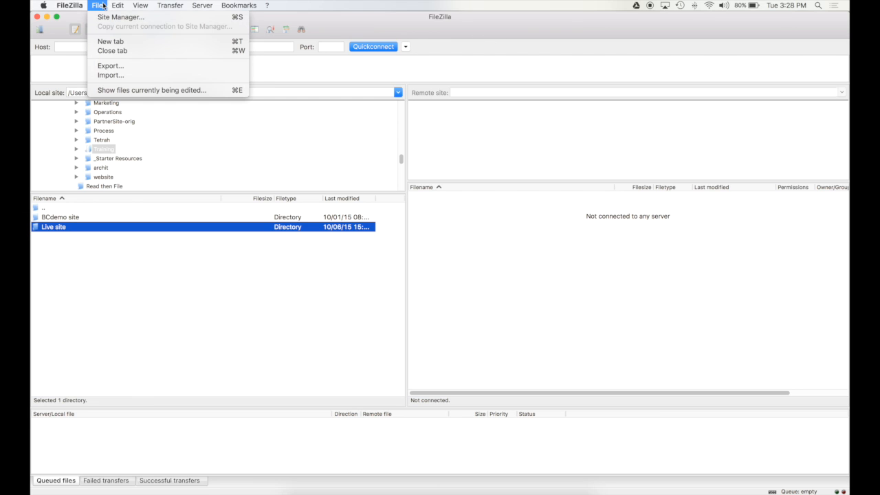
{"action": "left_click", "coordinate": [229, 17]}
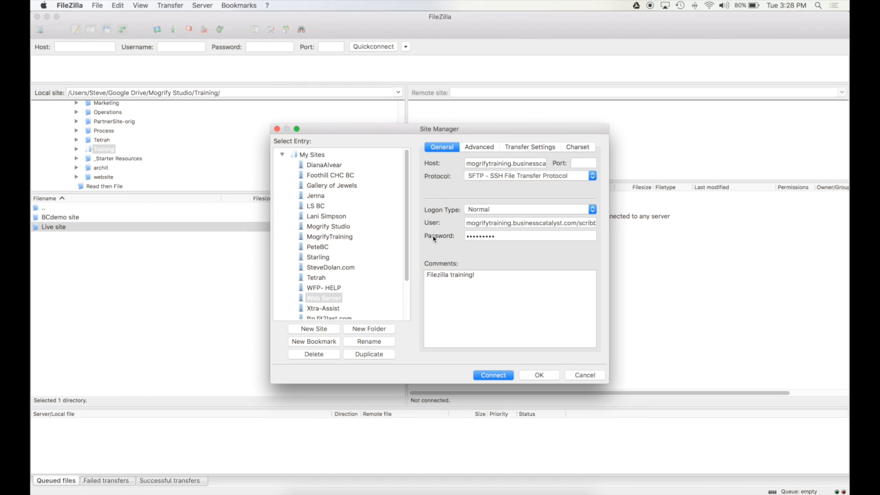
{"action": "left_click_drag", "start_coordinate": [470, 129], "coordinate": [502, 103]}
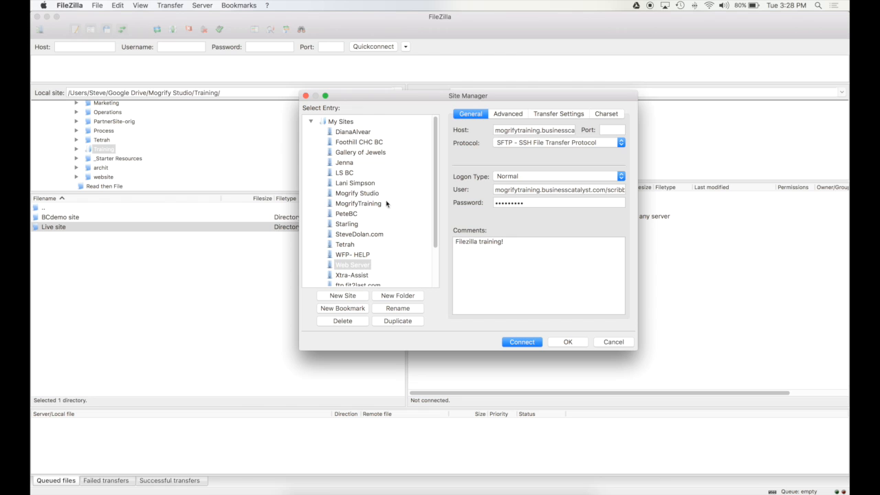
{"action": "left_click", "coordinate": [311, 121]}
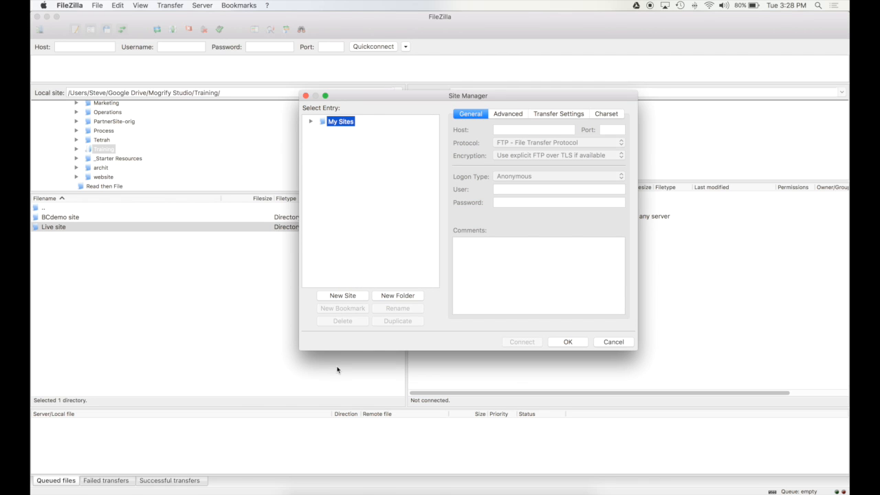
Add a new site entry named Training under My Sites in the Site Manager.
{"action": "left_click", "coordinate": [343, 295]}
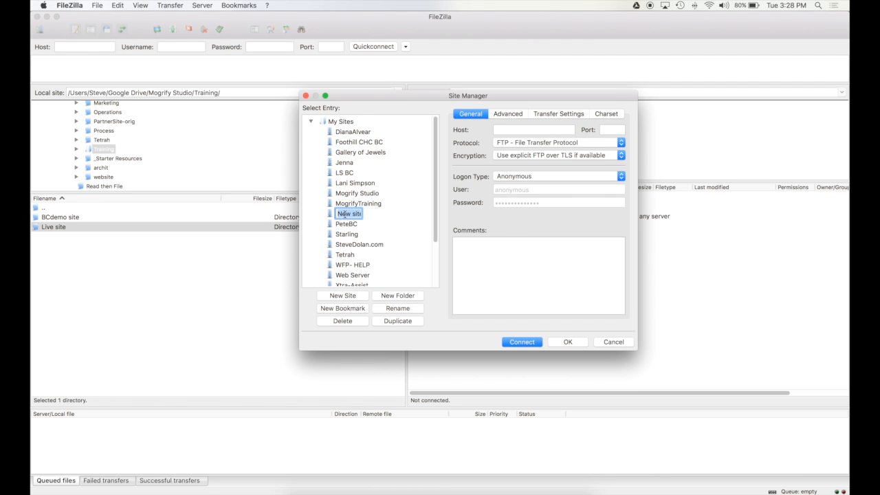
{"action": "type", "text": "Training"}
{"action": "key", "text": "Return"}
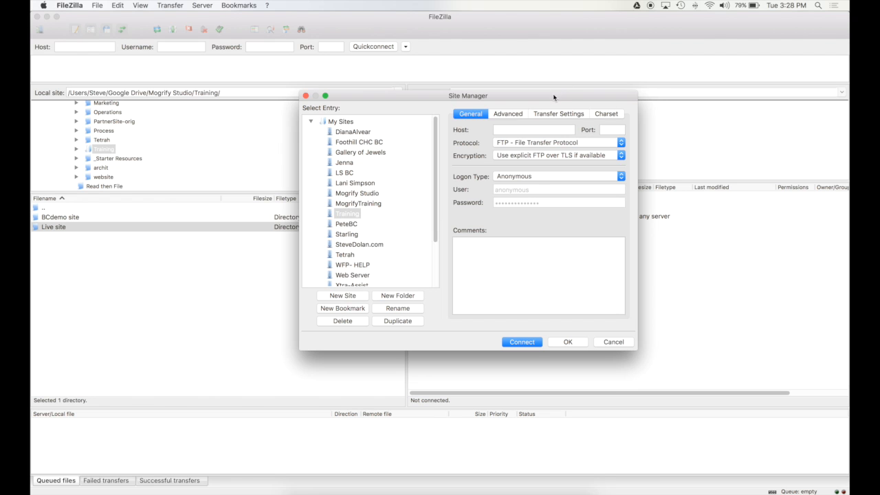
{"action": "left_click_drag", "start_coordinate": [555, 94], "coordinate": [459, 106]}
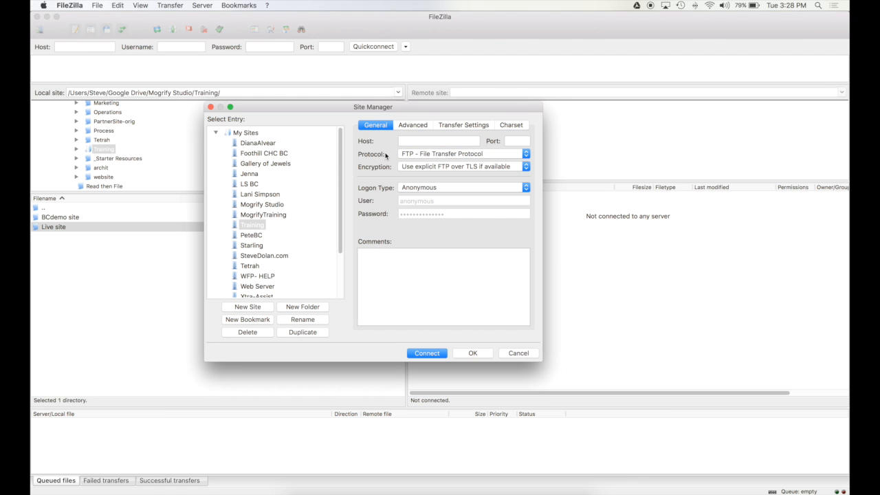
Examine the host, port and protocol options of the Training site without changing them.
{"action": "left_click_drag", "start_coordinate": [437, 108], "coordinate": [481, 125]}
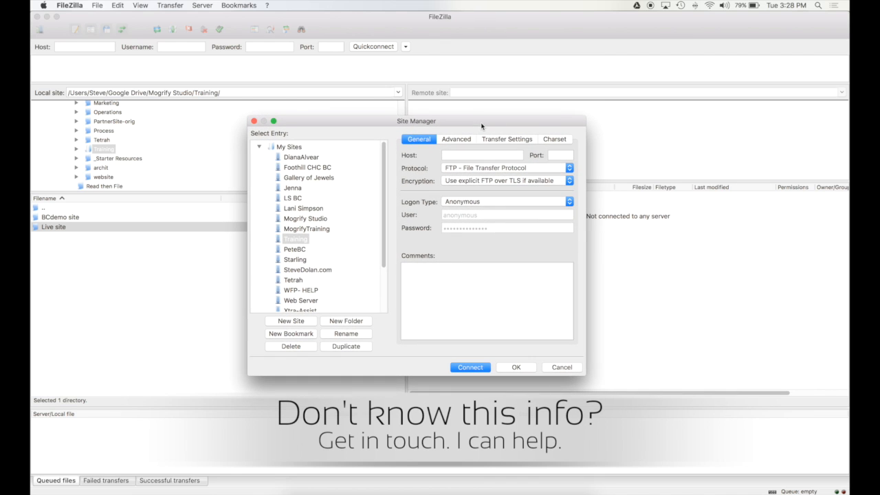
{"action": "left_click", "coordinate": [564, 154]}
{"action": "left_click", "coordinate": [456, 156]}
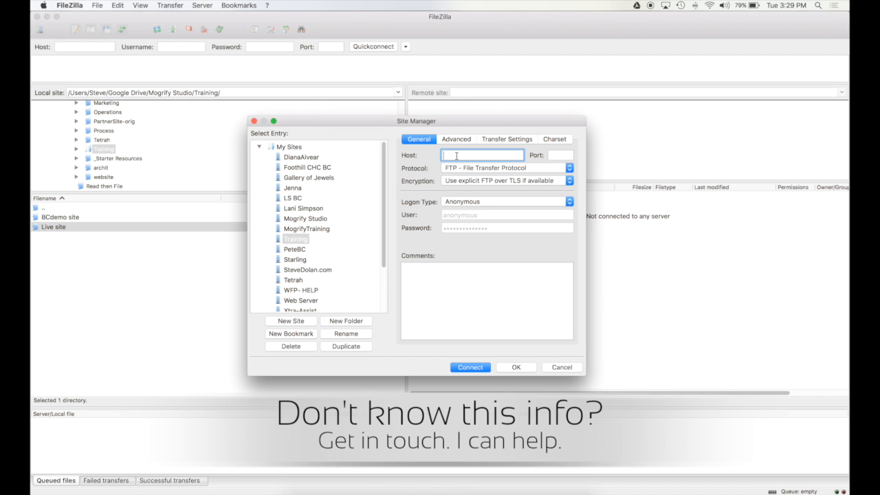
{"action": "left_click", "coordinate": [461, 168]}
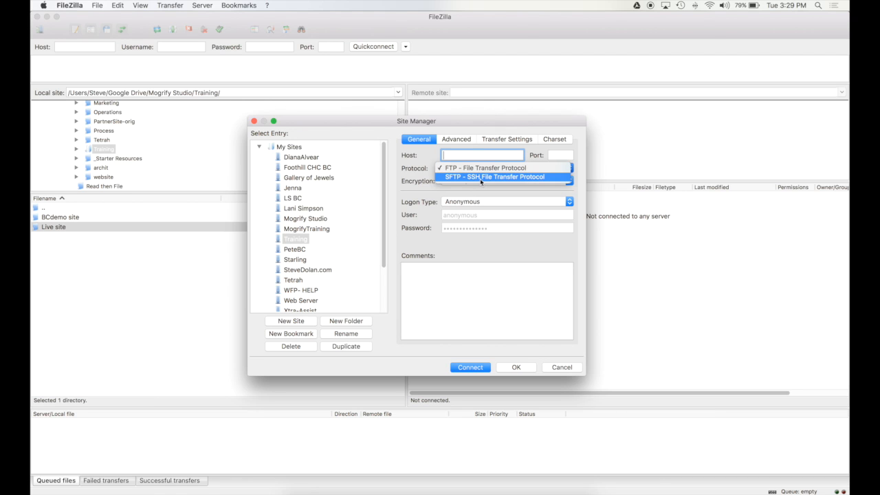
{"action": "left_click", "coordinate": [511, 189]}
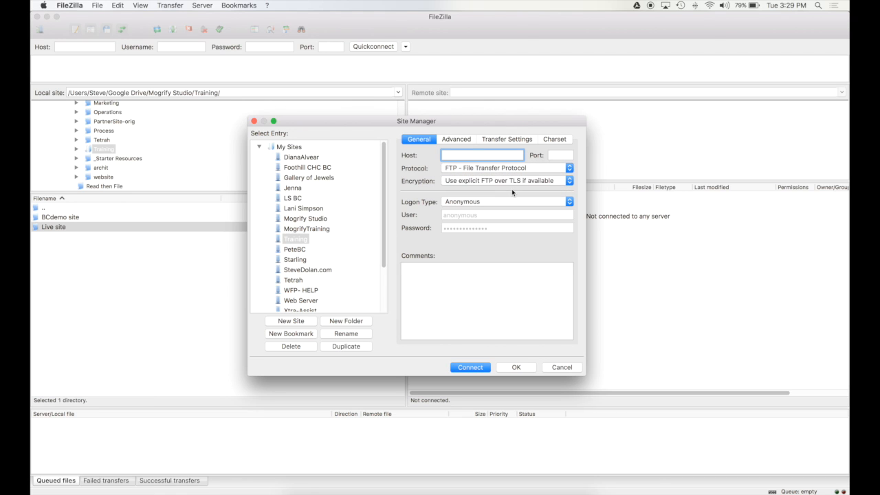
Set the Training site's logon type to Normal, and look over its user and password fields.
{"action": "left_click", "coordinate": [485, 204]}
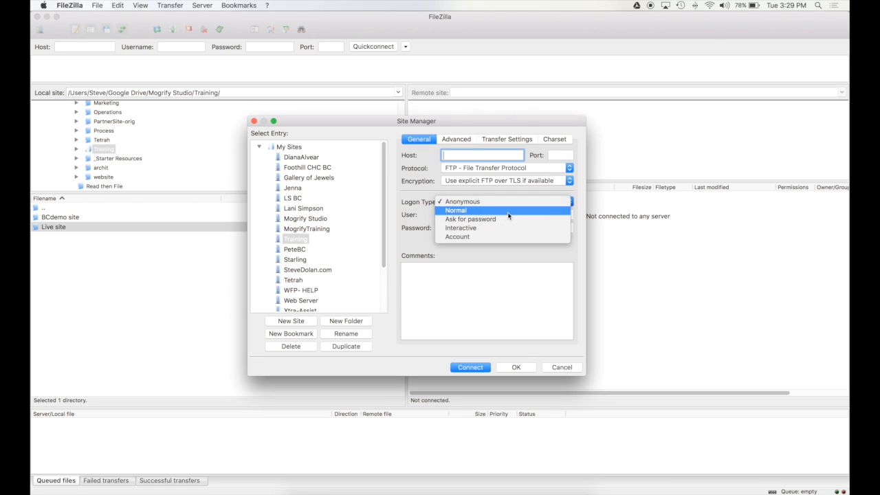
{"action": "left_click", "coordinate": [509, 212]}
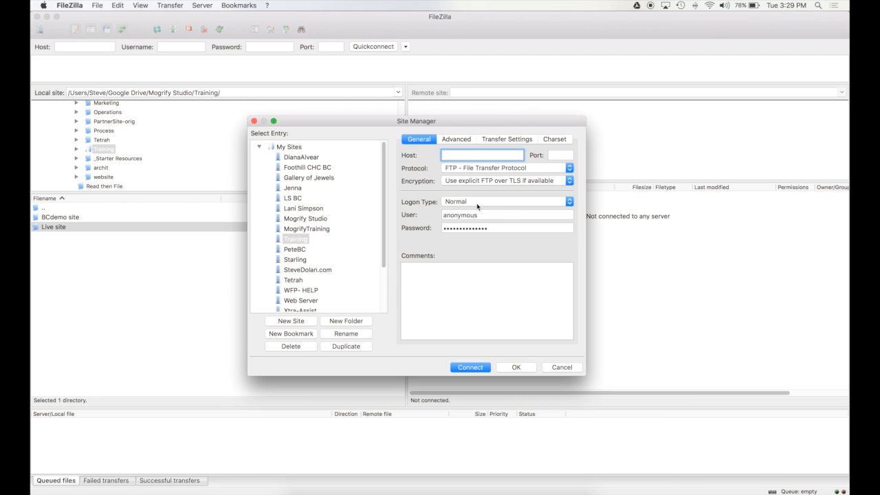
{"action": "left_click_drag", "start_coordinate": [498, 214], "coordinate": [442, 217]}
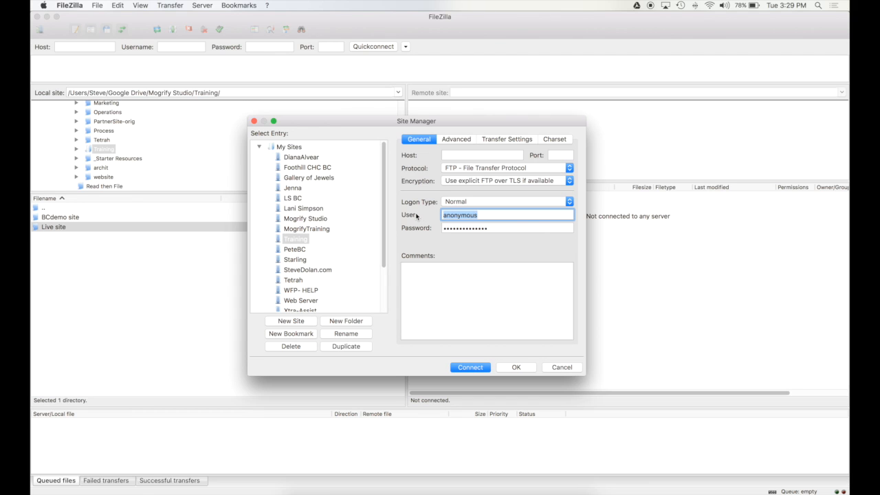
{"action": "left_click", "coordinate": [500, 229]}
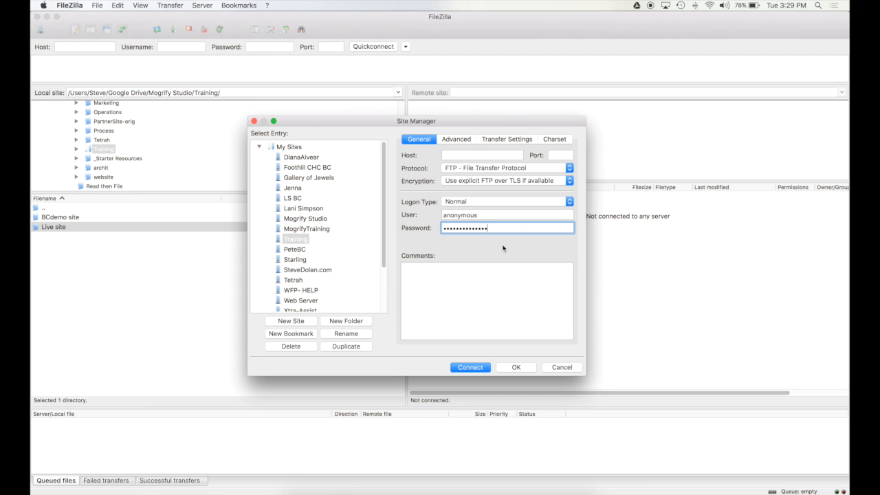
{"action": "left_click", "coordinate": [498, 295]}
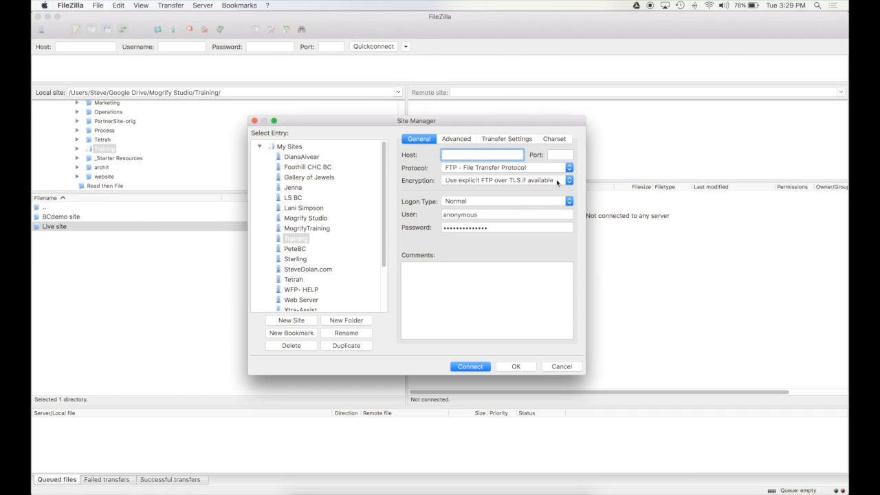
Set the host to mogrifytraining.businesscatalyst.com and the protocol to SFTP, enter the account username and password, and connect.
{"action": "type", "text": "mogrifytraining.businesscatalyst.com"}
{"action": "key", "text": "Tab"}
{"action": "key", "text": "Tab"}
{"action": "key", "text": "Down"}
{"action": "key", "text": "Tab"}
{"action": "key", "text": "Tab"}
{"action": "key", "text": "super+v"}
{"action": "key", "text": "Tab"}
{"action": "key", "text": "Return"}
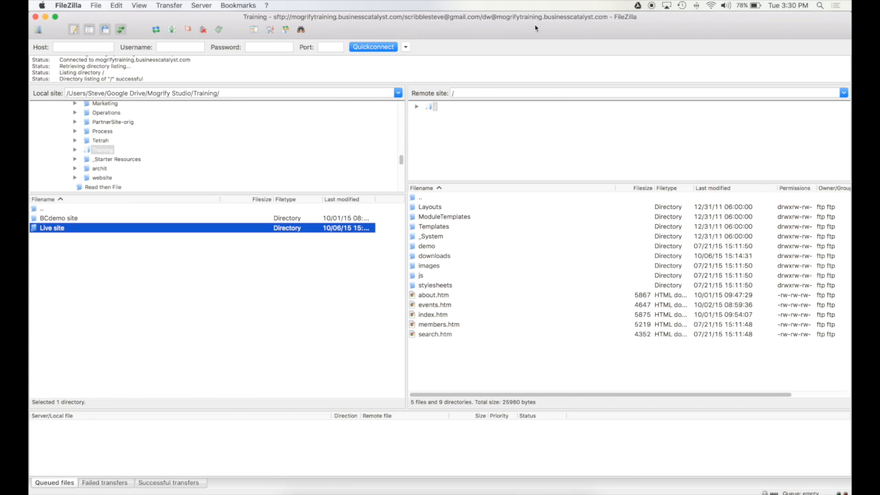
Check the saved Training entry in the Site Manager, cancel the dialog, and clear the local file selection.
{"action": "left_click", "coordinate": [95, 5]}
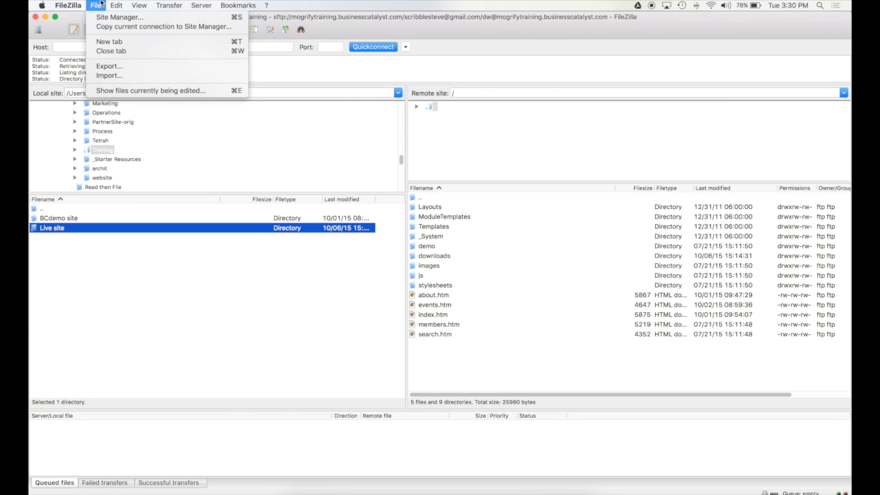
{"action": "left_click", "coordinate": [110, 18]}
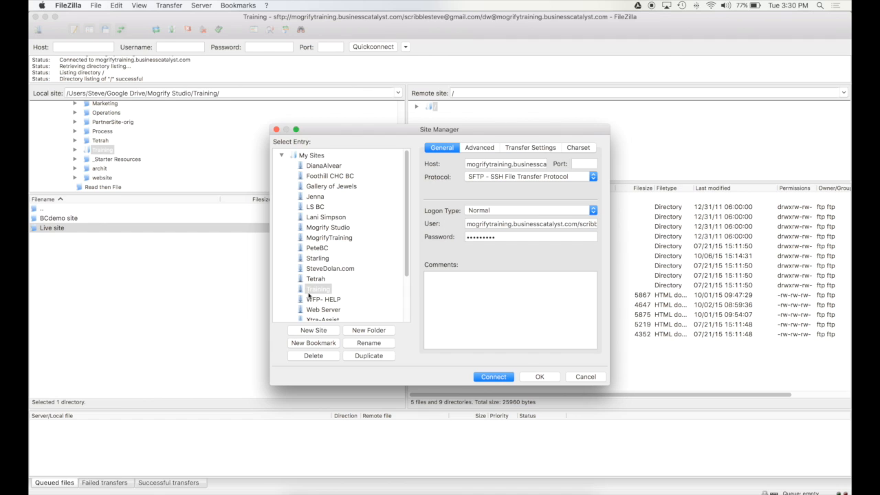
{"action": "left_click", "coordinate": [581, 377]}
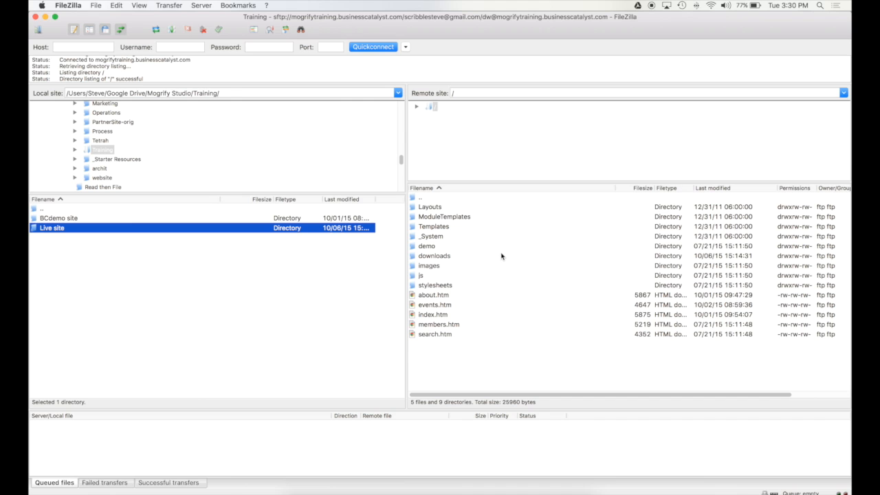
{"action": "left_click", "coordinate": [366, 255]}
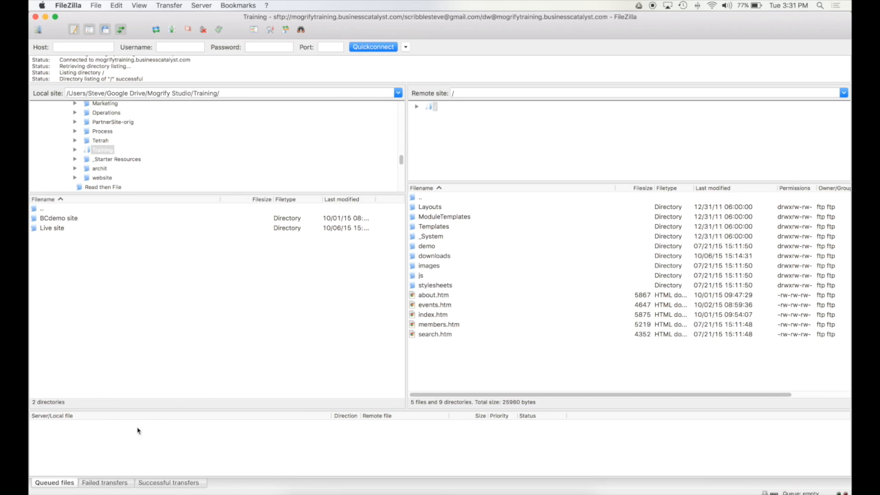
Examine the lists of queued files, failed transfers and successful transfers in the transfer queue.
{"action": "left_click", "coordinate": [103, 483]}
{"action": "left_click", "coordinate": [147, 483]}
{"action": "left_click", "coordinate": [72, 486]}
{"action": "left_click", "coordinate": [96, 485]}
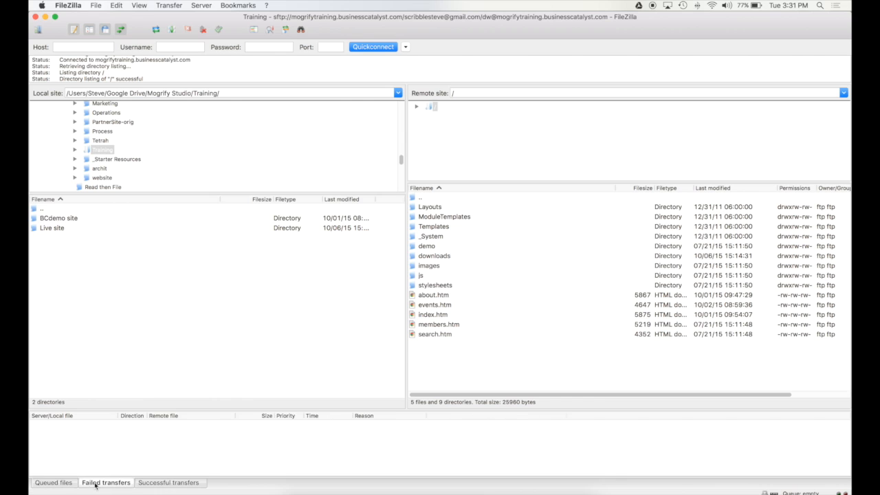
{"action": "left_click", "coordinate": [141, 485]}
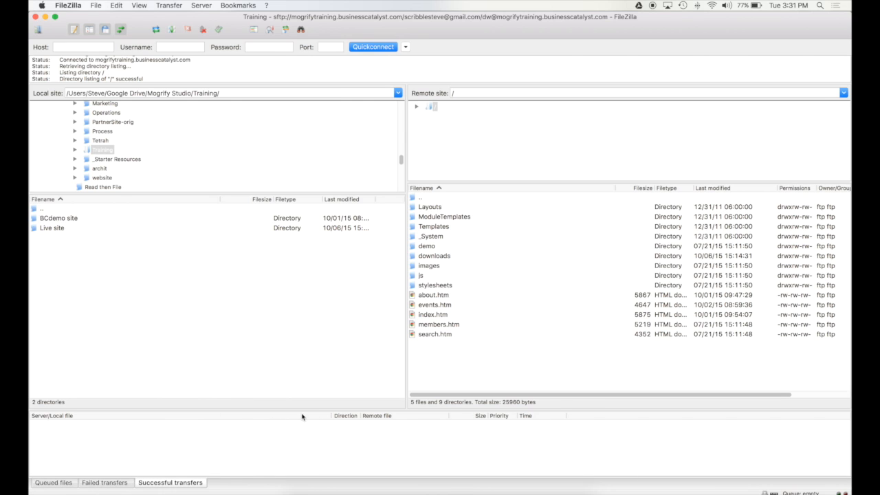
{"action": "left_click", "coordinate": [55, 483]}
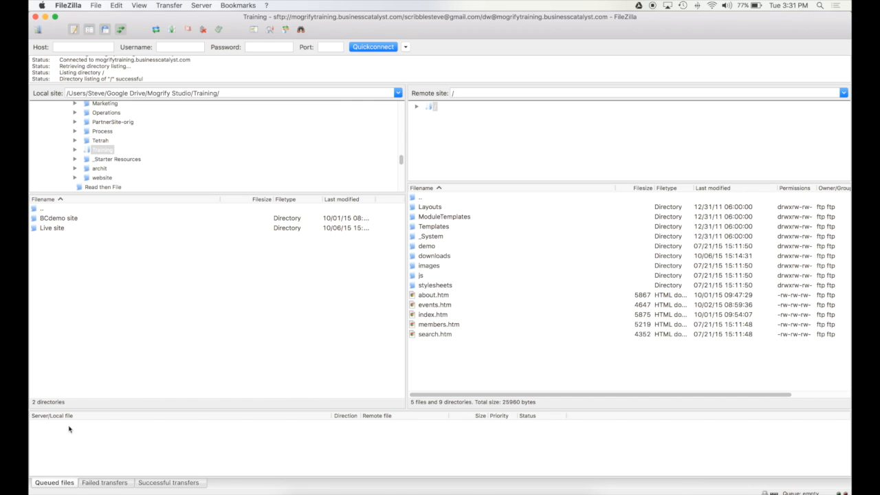
{"action": "left_click", "coordinate": [115, 483]}
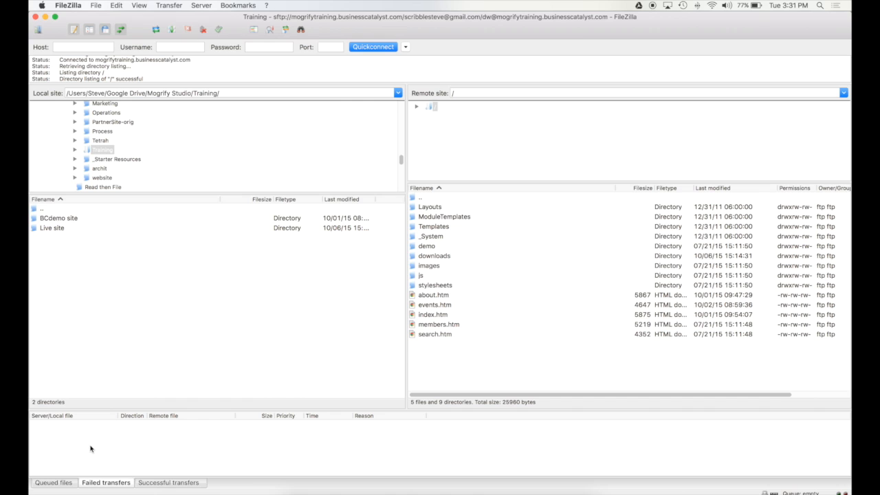
{"action": "left_click", "coordinate": [147, 483]}
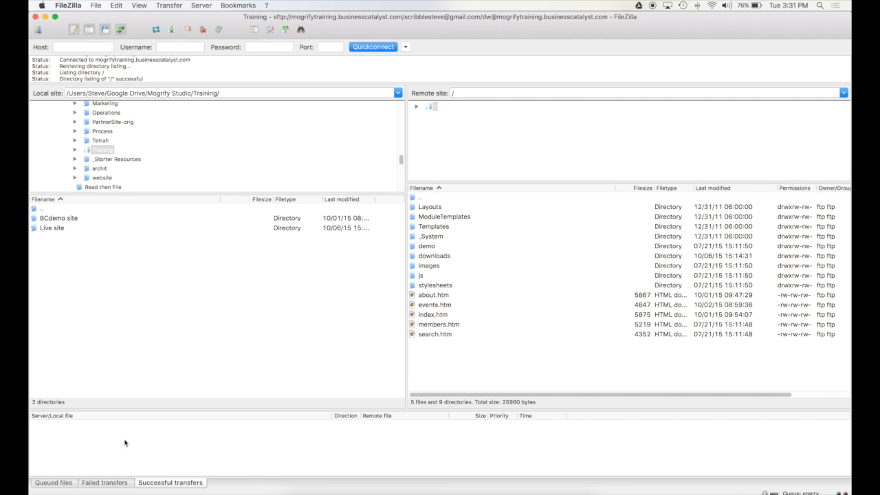
{"action": "left_click", "coordinate": [63, 484]}
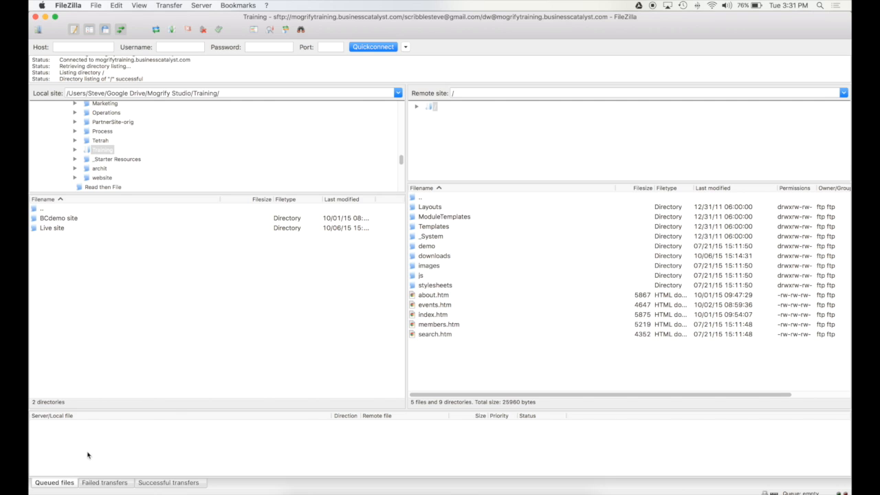
{"action": "left_click", "coordinate": [108, 487]}
{"action": "left_click", "coordinate": [165, 483]}
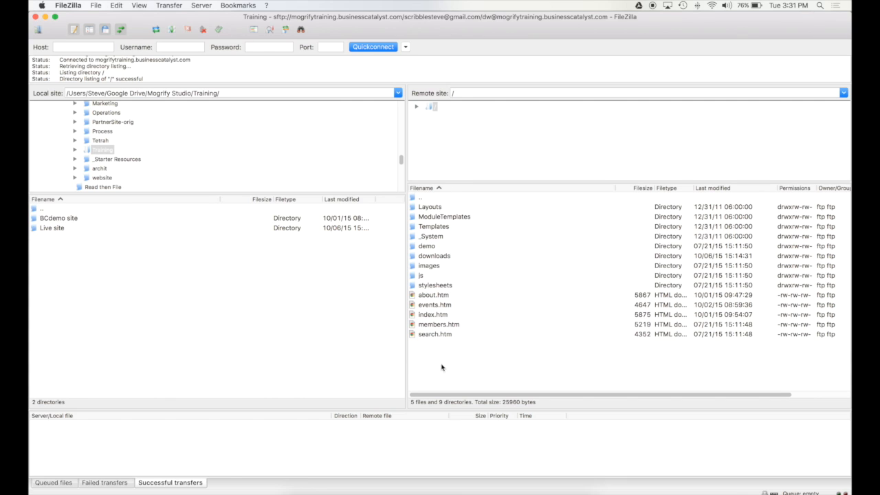
Look at the Quit FileZilla command without running it, and bring the queued files list back into view.
{"action": "left_click", "coordinate": [65, 5]}
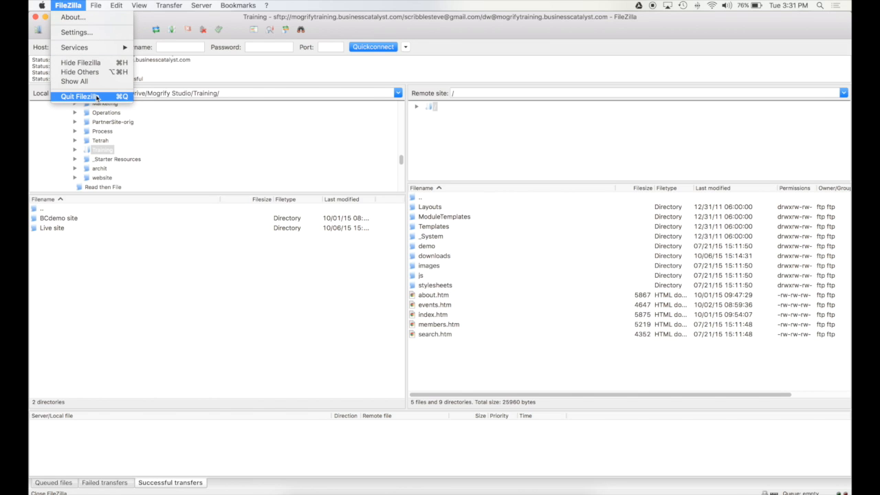
{"action": "left_click", "coordinate": [163, 319]}
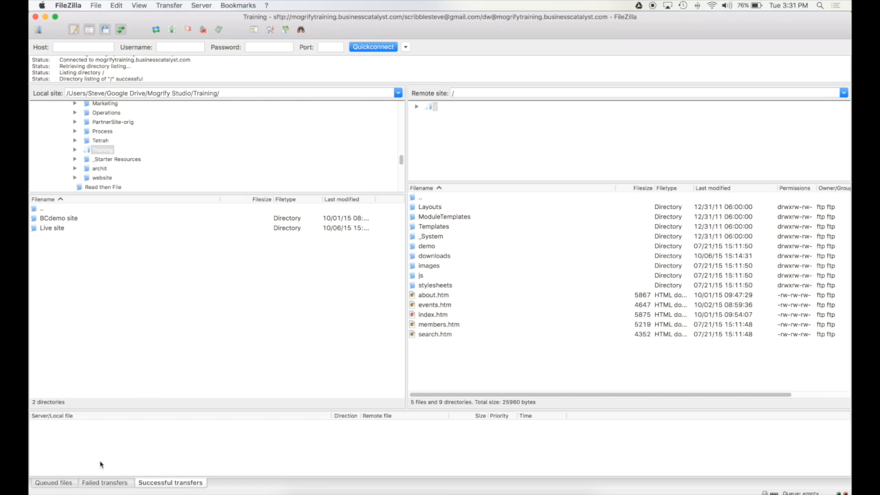
{"action": "left_click", "coordinate": [106, 482]}
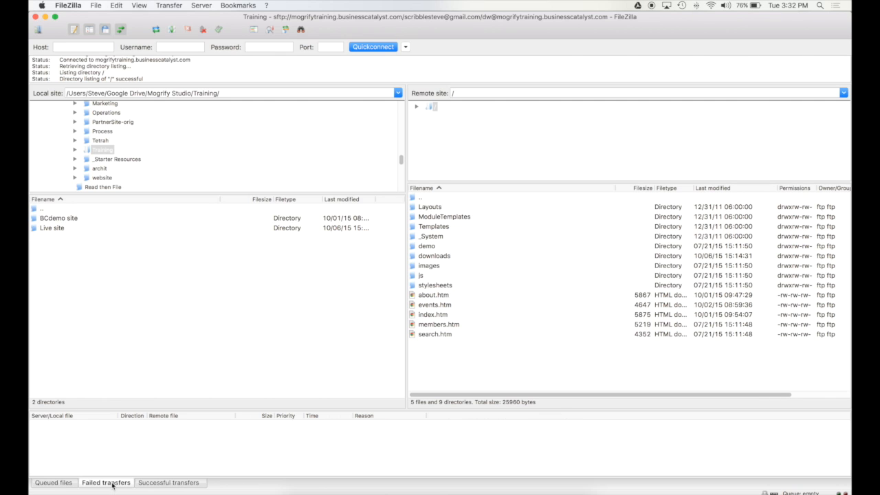
{"action": "left_click", "coordinate": [66, 484]}
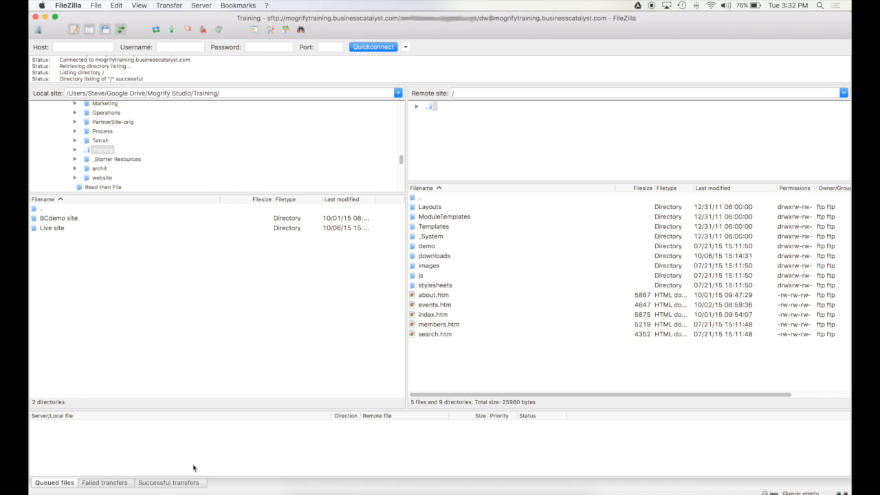
{"action": "left_click", "coordinate": [68, 5]}
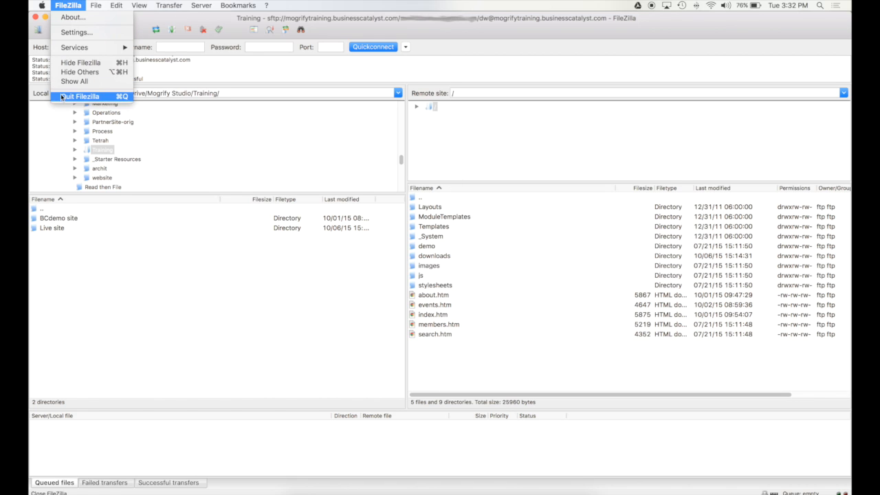
{"action": "left_click", "coordinate": [52, 3]}
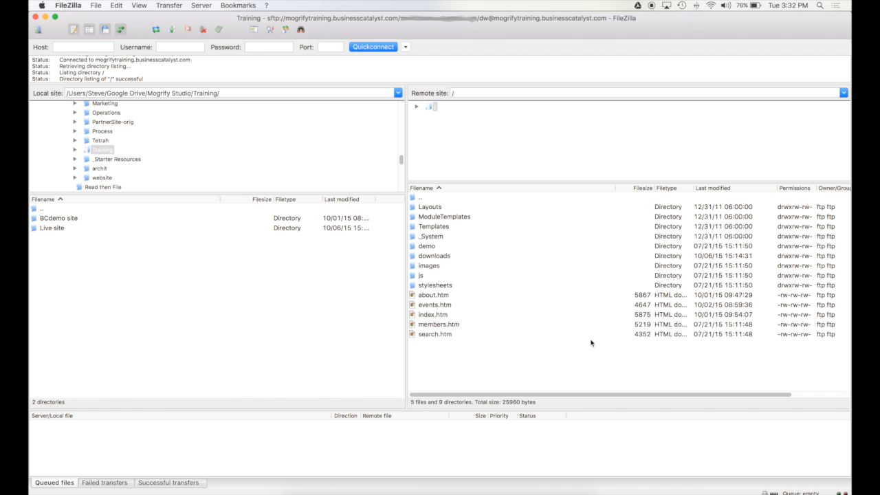
Open the local Live site folder and look over its catalog and product variations import files.
{"action": "left_click", "coordinate": [52, 229]}
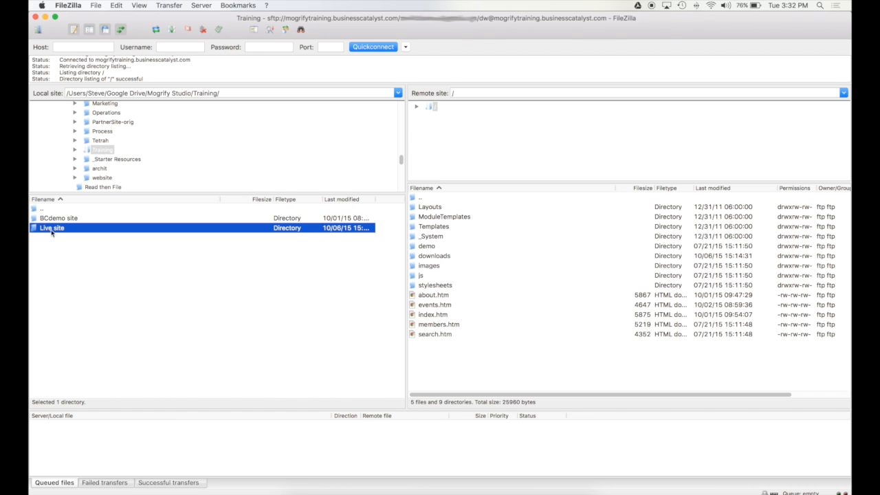
{"action": "double_click", "coordinate": [55, 229]}
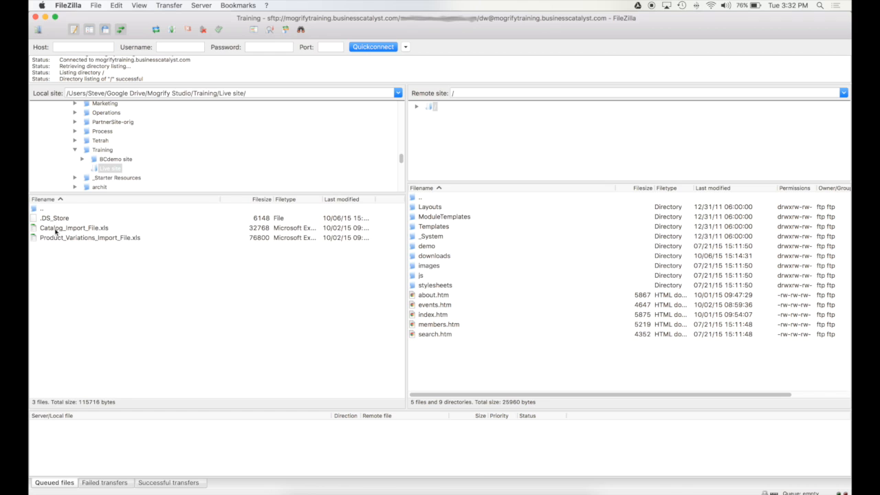
{"action": "left_click", "coordinate": [55, 229]}
{"action": "left_click", "coordinate": [77, 238]}
{"action": "left_click", "coordinate": [151, 294]}
{"action": "left_click", "coordinate": [432, 209]}
{"action": "left_click", "coordinate": [434, 335], "text": "shift"}
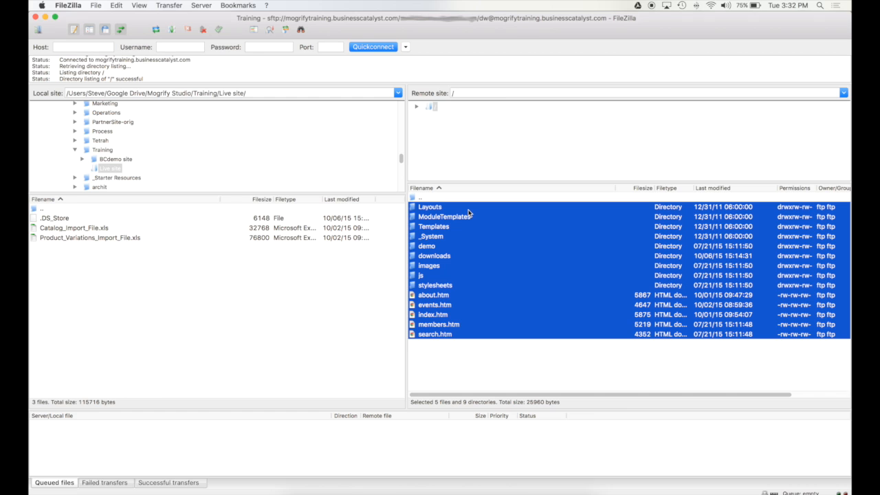
{"action": "left_click", "coordinate": [448, 373]}
{"action": "left_click", "coordinate": [414, 209]}
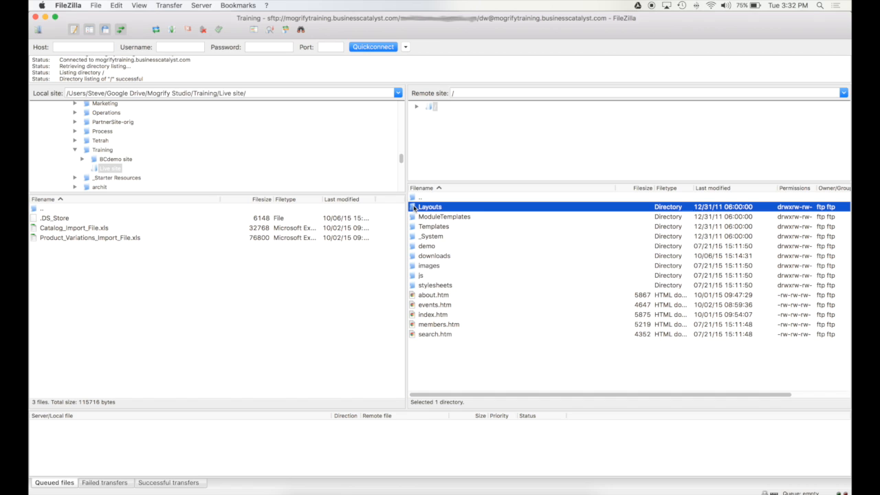
{"action": "left_click", "coordinate": [439, 336], "text": "shift"}
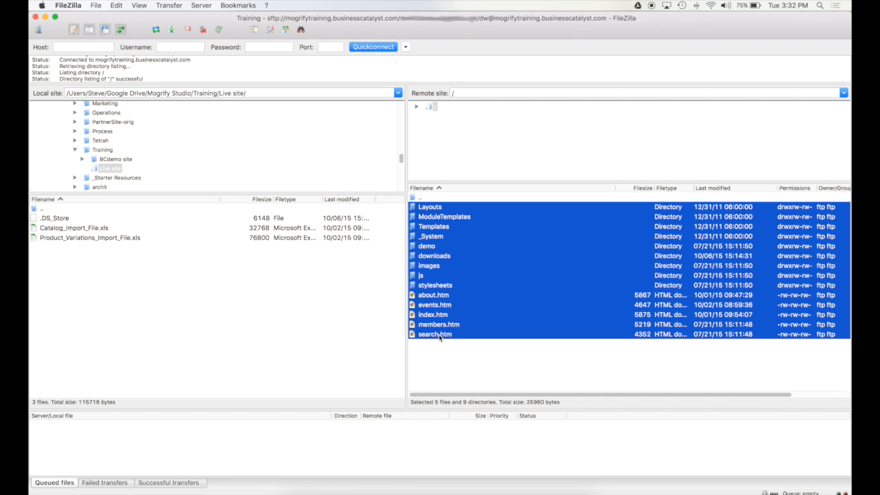
{"action": "left_click", "coordinate": [476, 349]}
{"action": "left_click", "coordinate": [453, 334]}
{"action": "left_click", "coordinate": [433, 316]}
{"action": "left_click", "coordinate": [437, 308]}
Download all remote folders and files, from Layouts to search.htm, into the local Live site folder, and check the transfers in the message log.
{"action": "left_click", "coordinate": [446, 334]}
{"action": "left_click", "coordinate": [431, 208], "text": "shift"}
{"action": "left_click_drag", "start_coordinate": [476, 253], "coordinate": [116, 271]}
{"action": "left_click_drag", "start_coordinate": [115, 271], "coordinate": [79, 279]}
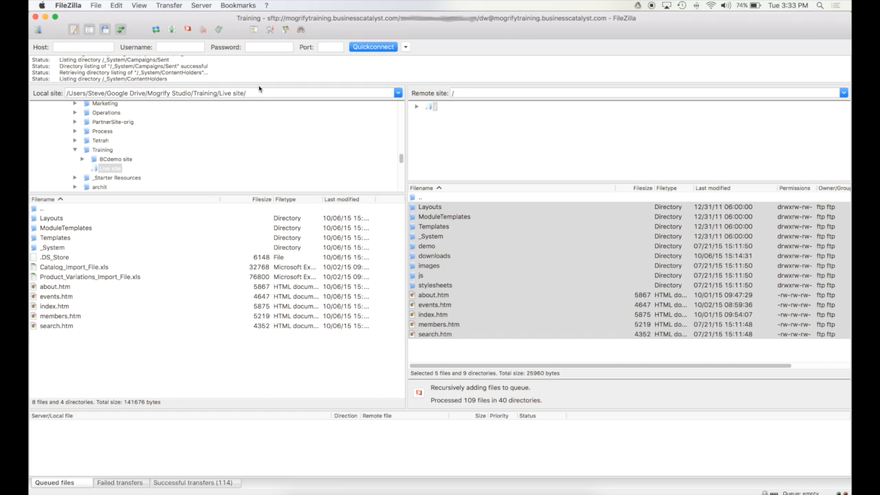
{"action": "left_click_drag", "start_coordinate": [257, 83], "coordinate": [258, 151]}
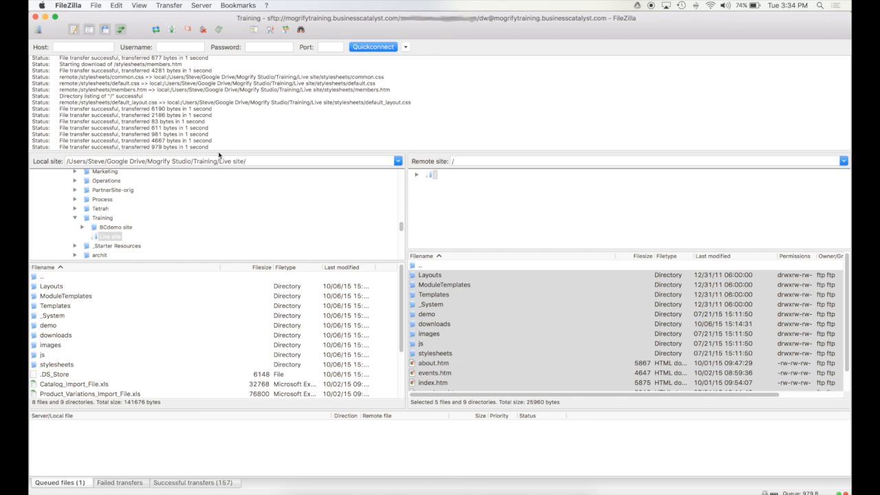
{"action": "left_click_drag", "start_coordinate": [220, 153], "coordinate": [226, 71]}
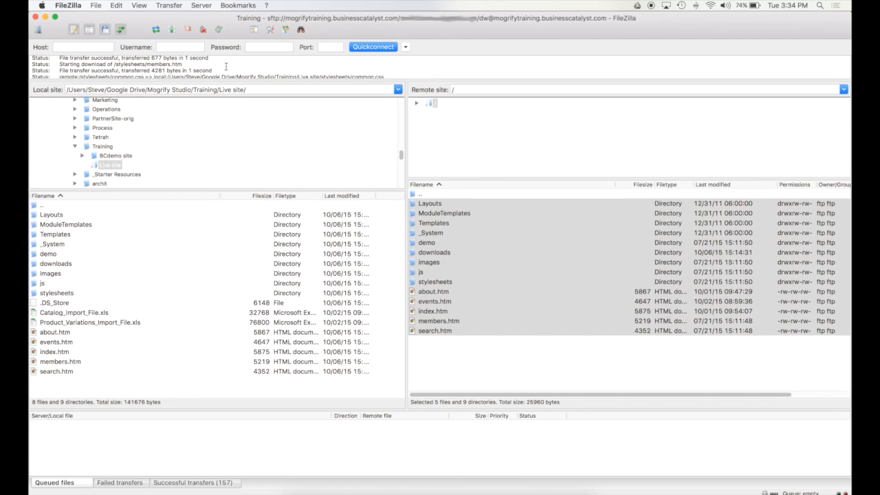
Hide the message log and the Quickconnect bar to make more room for the file lists.
{"action": "scroll", "coordinate": [109, 63], "scroll_direction": "down", "scroll_amount": 5}
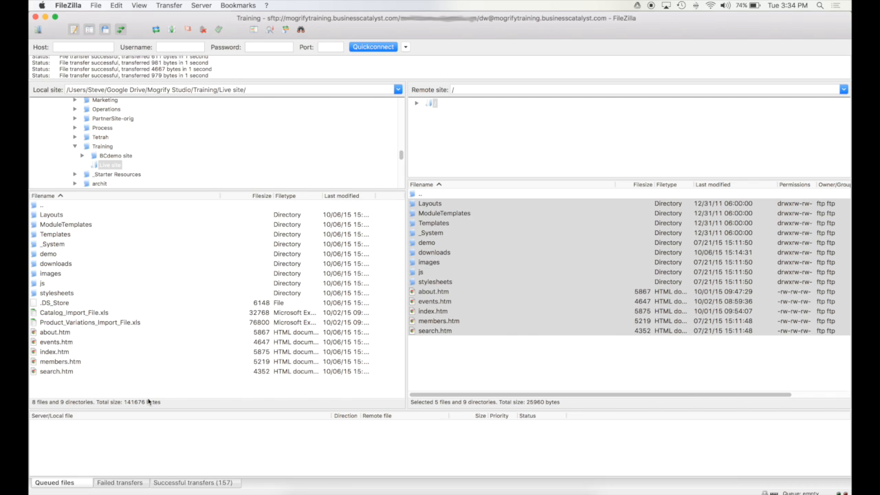
{"action": "left_click", "coordinate": [140, 6]}
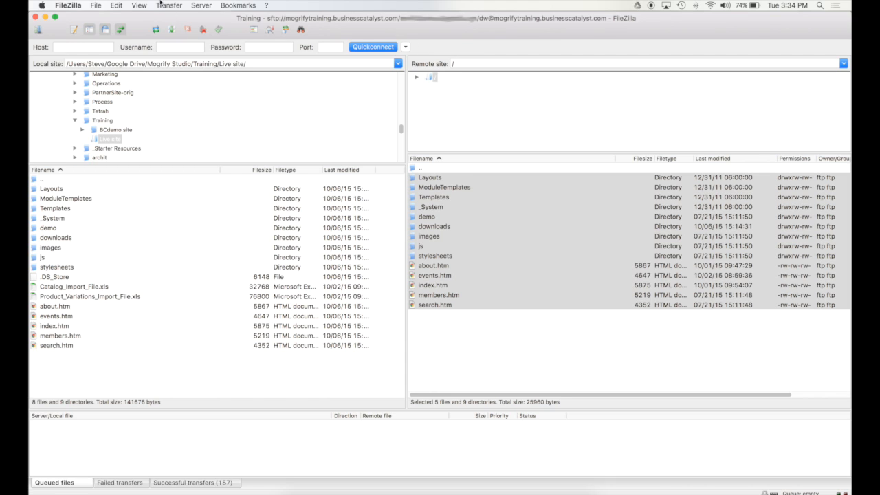
{"action": "left_click", "coordinate": [138, 5]}
{"action": "left_click", "coordinate": [165, 85]}
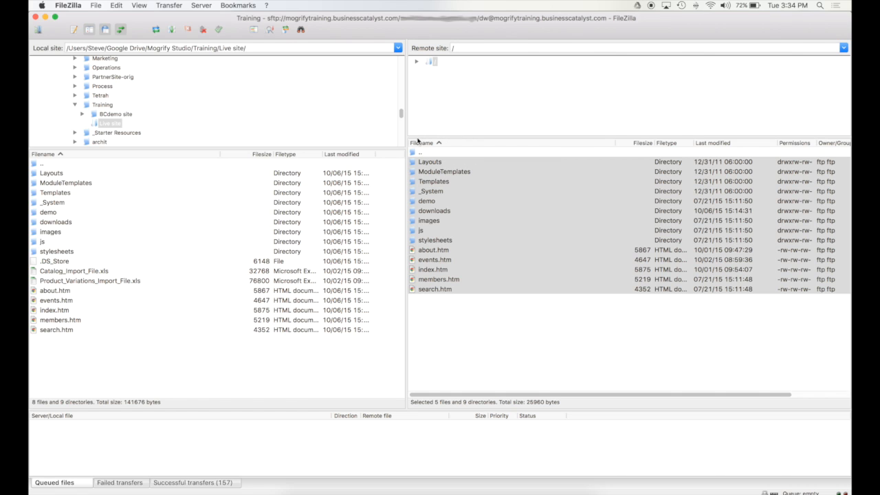
Enlarge the remote site's directory tree slightly and clear the selection of all remote files and folders.
{"action": "left_click_drag", "start_coordinate": [417, 140], "coordinate": [417, 150]}
{"action": "left_click", "coordinate": [527, 114]}
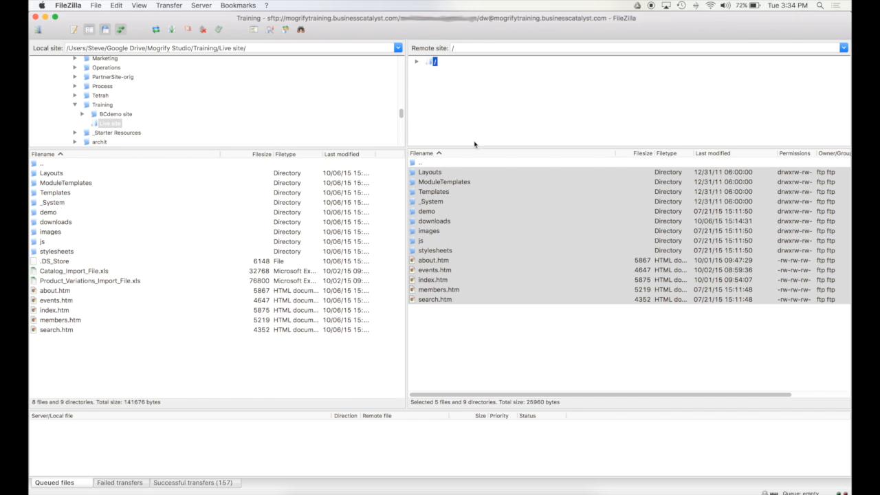
{"action": "left_click", "coordinate": [475, 344]}
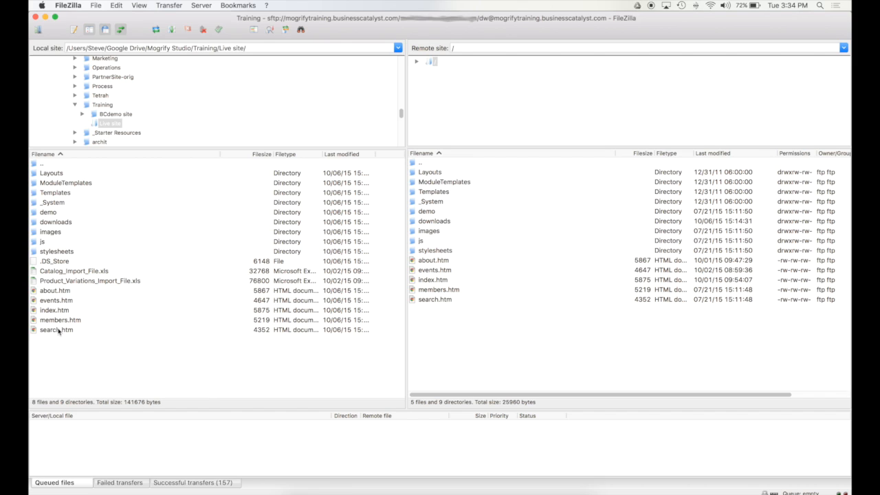
Look over the commands available for the local Live site file list without running any of them.
{"action": "left_click", "coordinate": [104, 125]}
{"action": "right_click", "coordinate": [73, 362]}
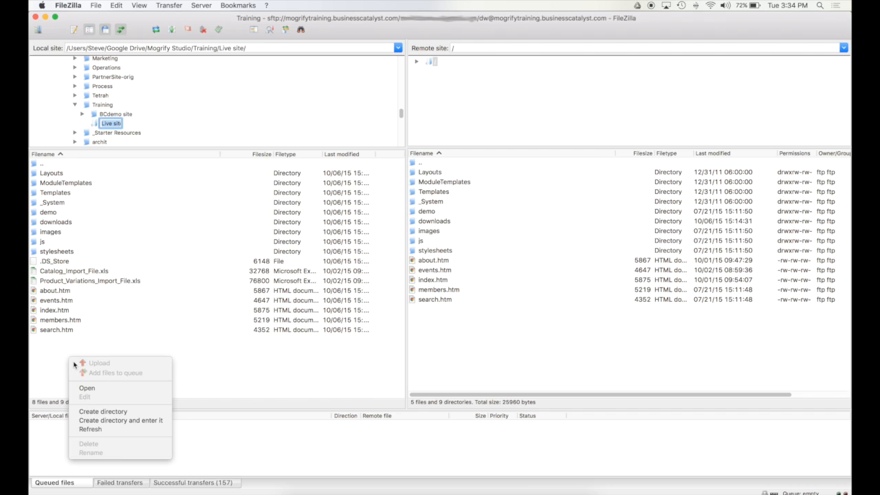
{"action": "left_click", "coordinate": [197, 328]}
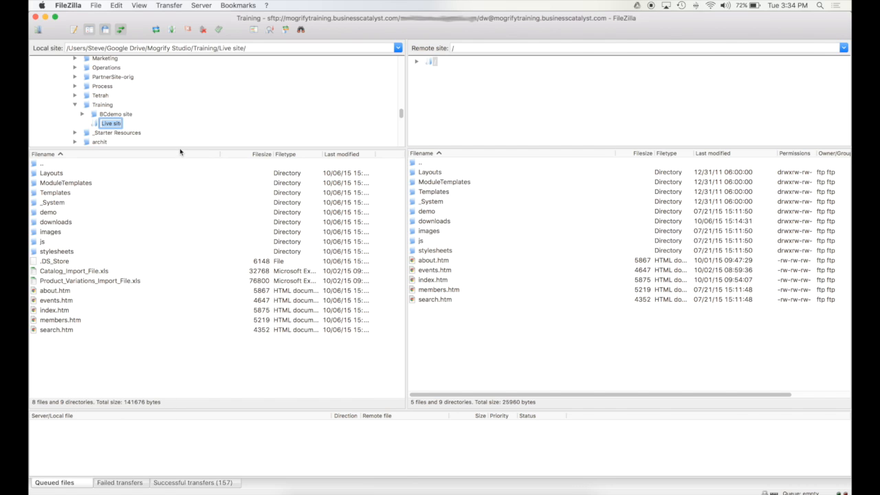
Enlarge the local and remote directory trees and expand the remote root to show its subfolders.
{"action": "left_click_drag", "start_coordinate": [179, 147], "coordinate": [181, 184]}
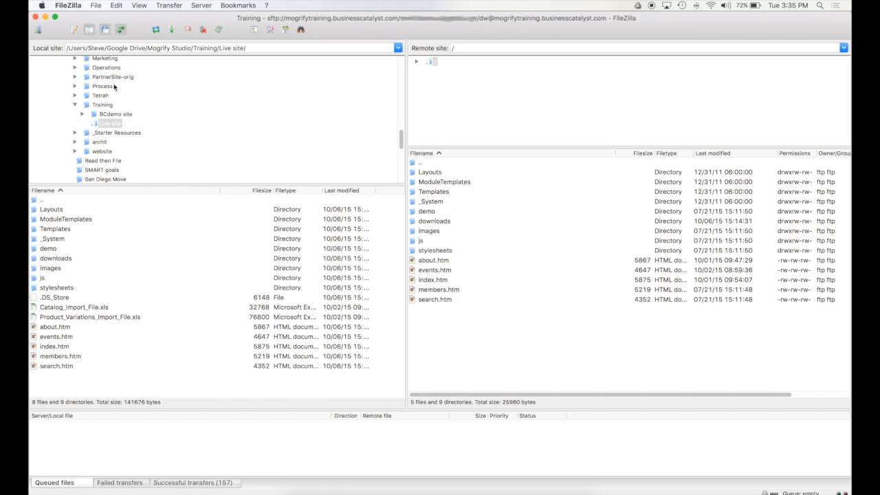
{"action": "left_click", "coordinate": [415, 62]}
{"action": "left_click_drag", "start_coordinate": [496, 148], "coordinate": [504, 203]}
{"action": "left_click", "coordinate": [456, 48]}
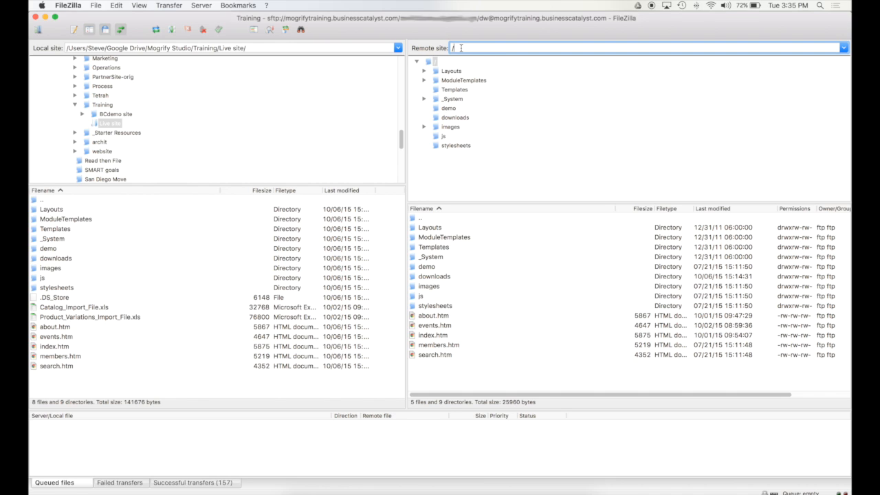
{"action": "left_click", "coordinate": [467, 178]}
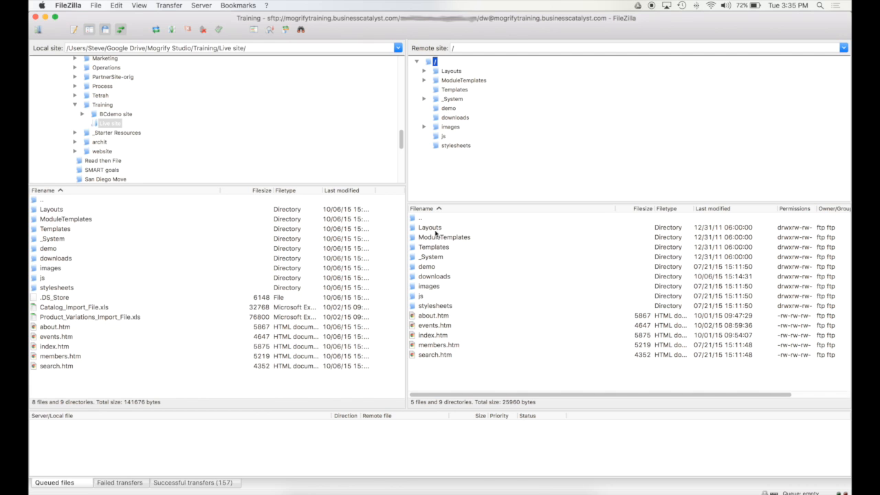
Expand Layouts and OutboundEmails in the remote directory tree and open the OrderStatusChanged folder.
{"action": "left_click", "coordinate": [448, 72]}
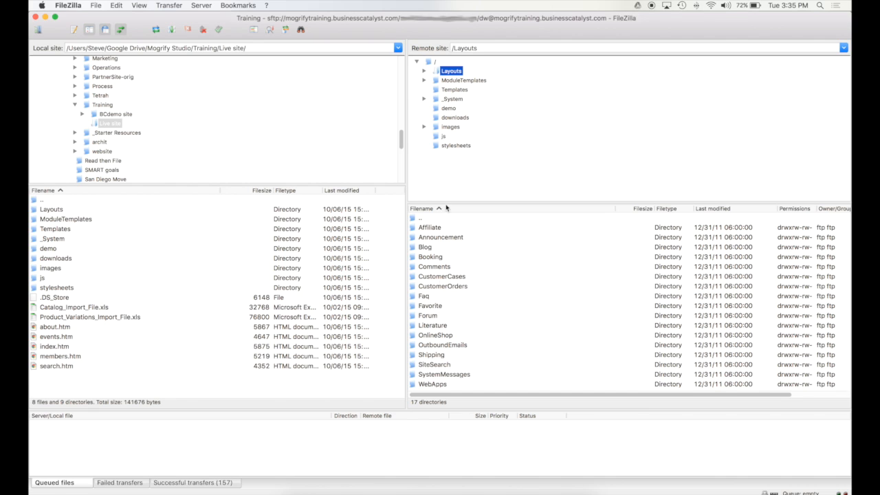
{"action": "left_click", "coordinate": [423, 71]}
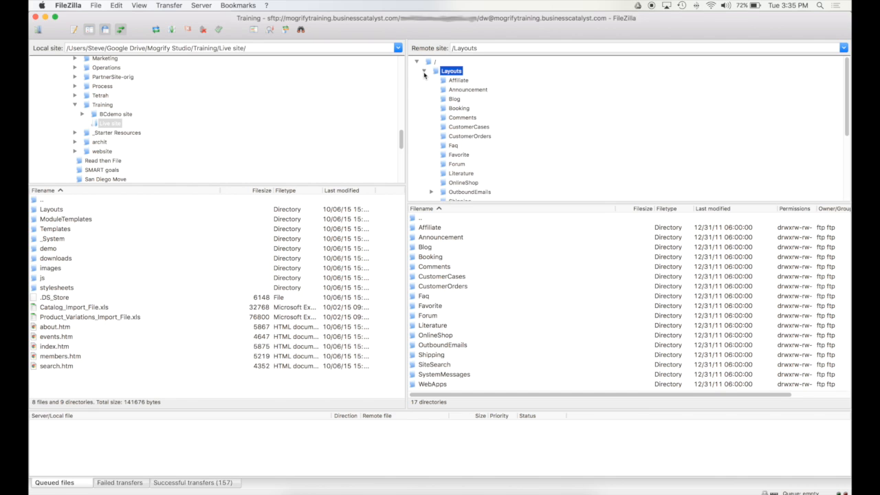
{"action": "scroll", "coordinate": [485, 144], "scroll_direction": "down", "scroll_amount": 3}
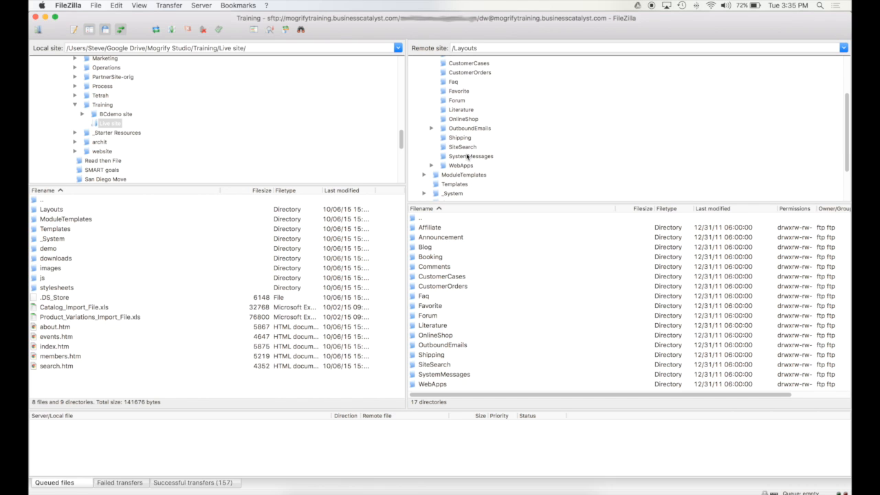
{"action": "left_click", "coordinate": [430, 128]}
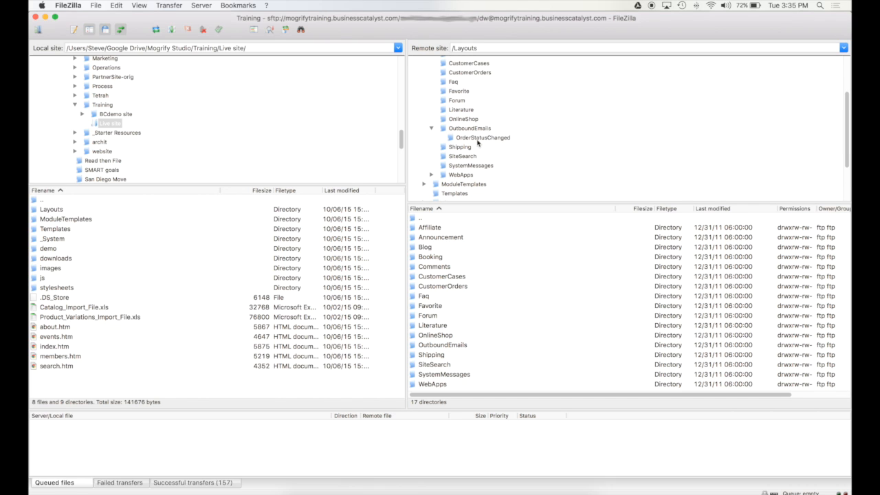
{"action": "left_click", "coordinate": [481, 138]}
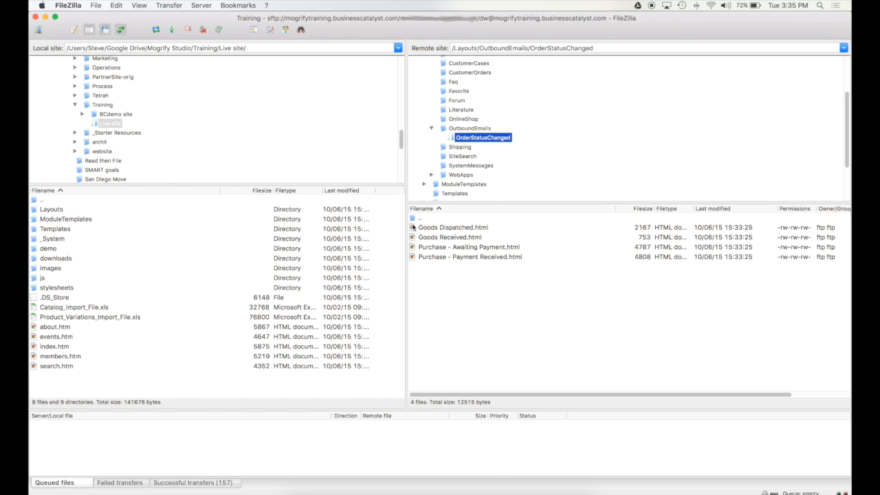
Go through the parent folders back to the remote Layouts folder and make the remote directory tree shorter.
{"action": "double_click", "coordinate": [418, 217]}
{"action": "double_click", "coordinate": [416, 218]}
{"action": "left_click", "coordinate": [416, 218]}
{"action": "double_click", "coordinate": [434, 286]}
{"action": "double_click", "coordinate": [418, 218]}
{"action": "scroll", "coordinate": [525, 116], "scroll_direction": "down", "scroll_amount": 1}
{"action": "left_click_drag", "start_coordinate": [497, 205], "coordinate": [496, 185]}
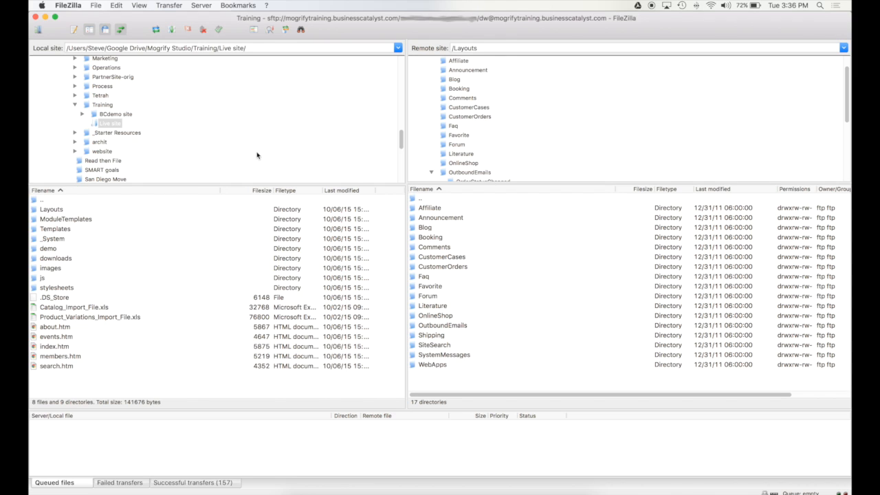
Point out the parent-folder entries of both file lists and go up from Layouts to the remote root.
{"action": "left_click", "coordinate": [413, 200]}
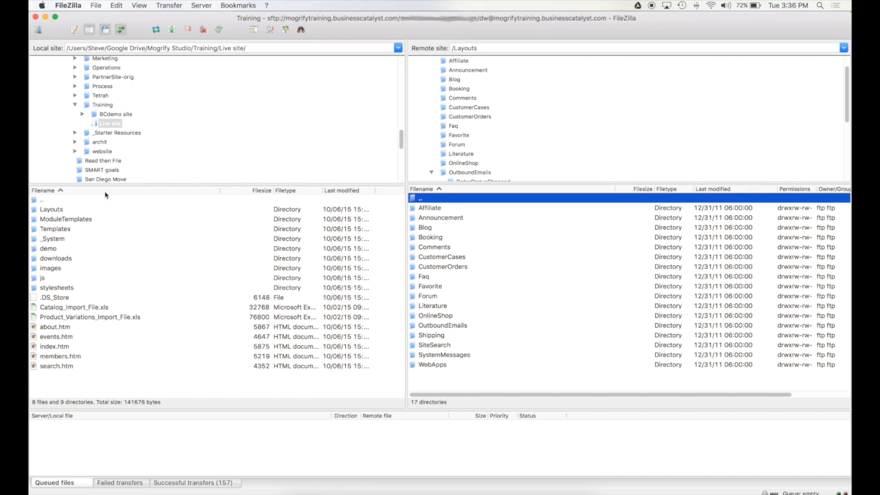
{"action": "left_click", "coordinate": [42, 200]}
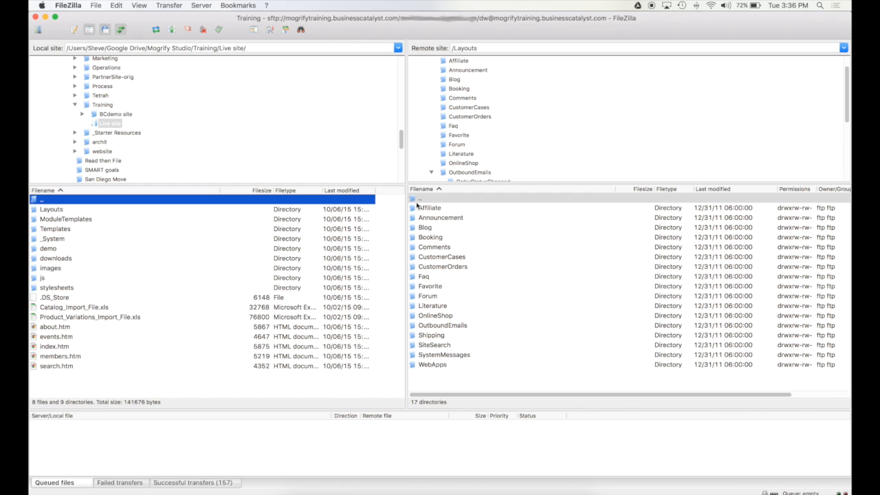
{"action": "left_click", "coordinate": [439, 200]}
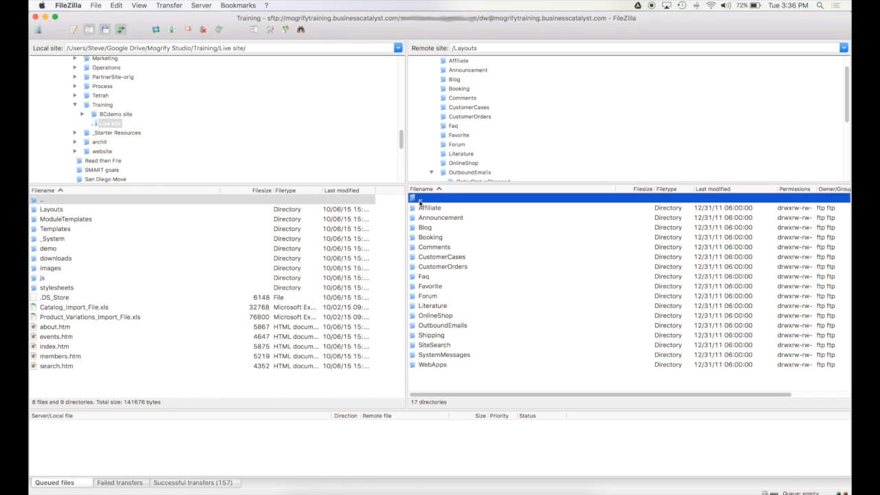
{"action": "double_click", "coordinate": [419, 200]}
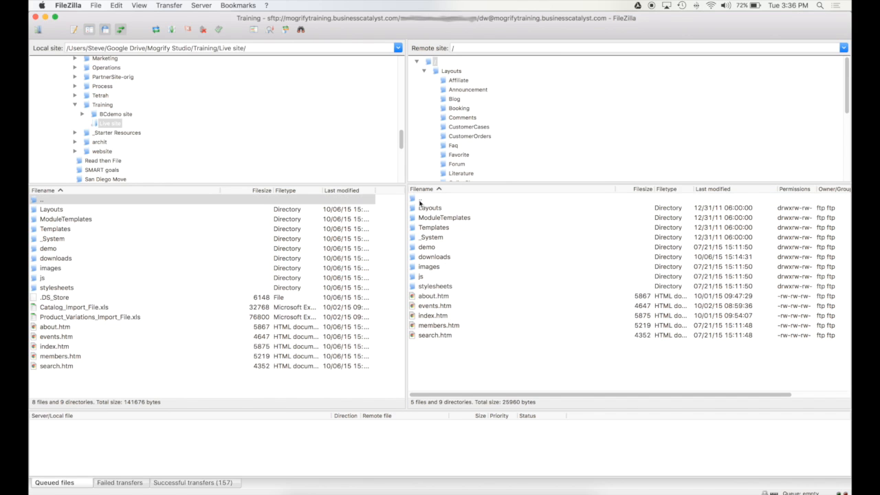
{"action": "left_click", "coordinate": [419, 200]}
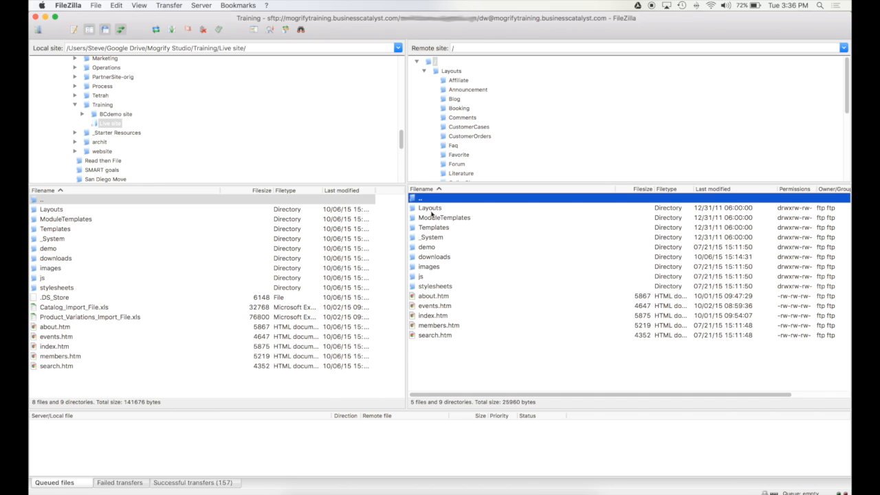
Open the remote OrderStatusChanged folder, examine its full path, and go up level by level to the root.
{"action": "scroll", "coordinate": [456, 121], "scroll_direction": "down", "scroll_amount": 3}
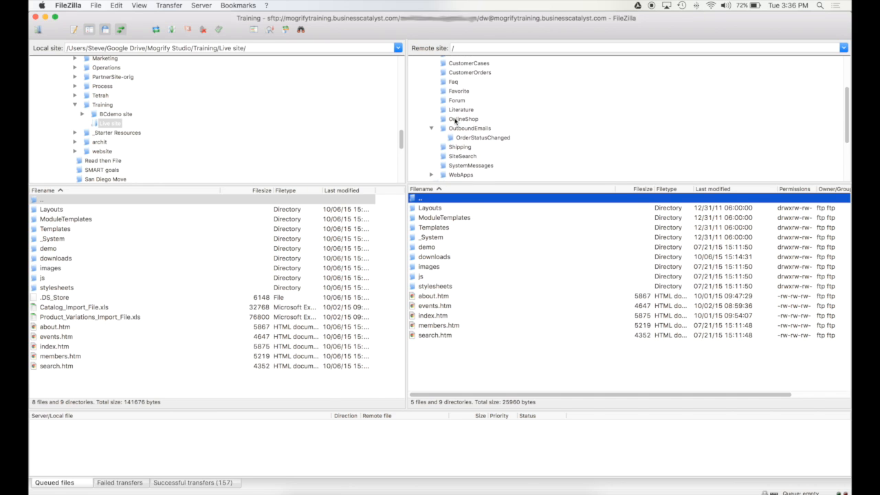
{"action": "left_click", "coordinate": [478, 138]}
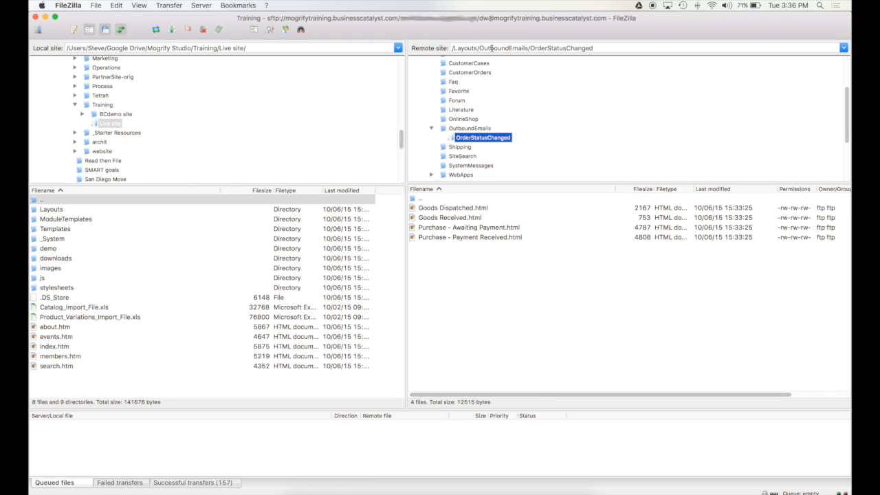
{"action": "left_click_drag", "start_coordinate": [454, 48], "coordinate": [613, 48]}
{"action": "left_click", "coordinate": [638, 47]}
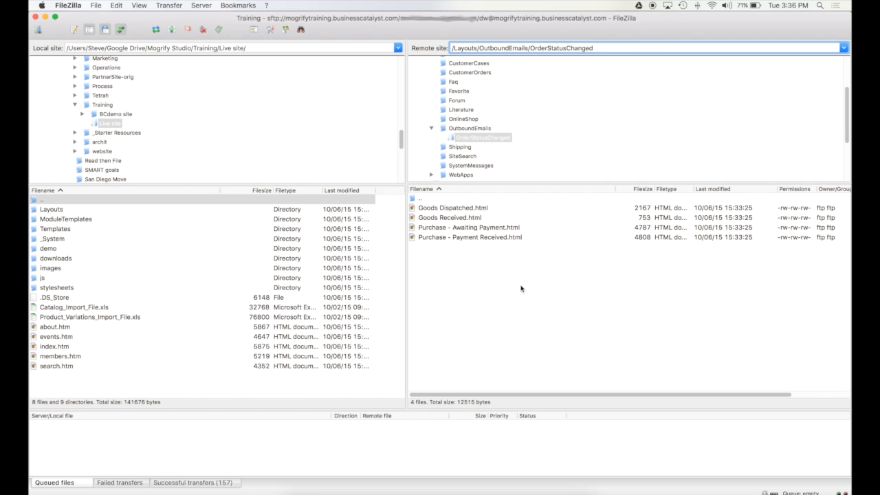
{"action": "double_click", "coordinate": [414, 200]}
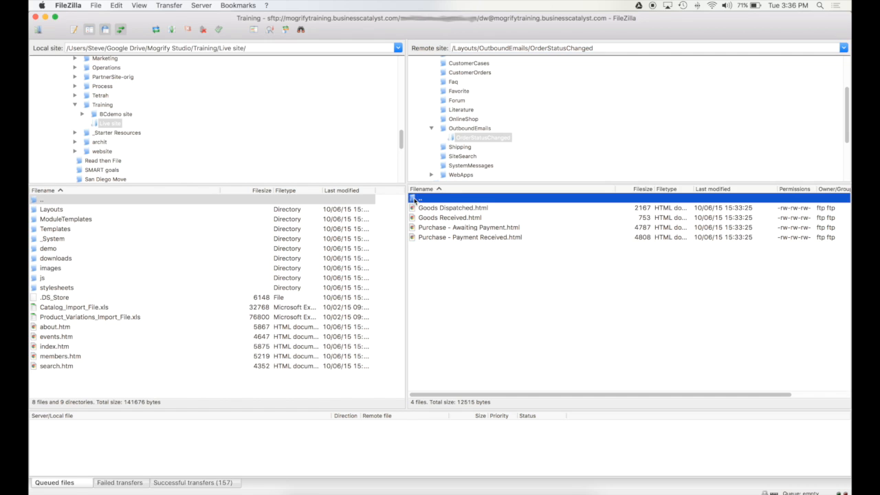
{"action": "double_click", "coordinate": [415, 199]}
{"action": "double_click", "coordinate": [414, 200]}
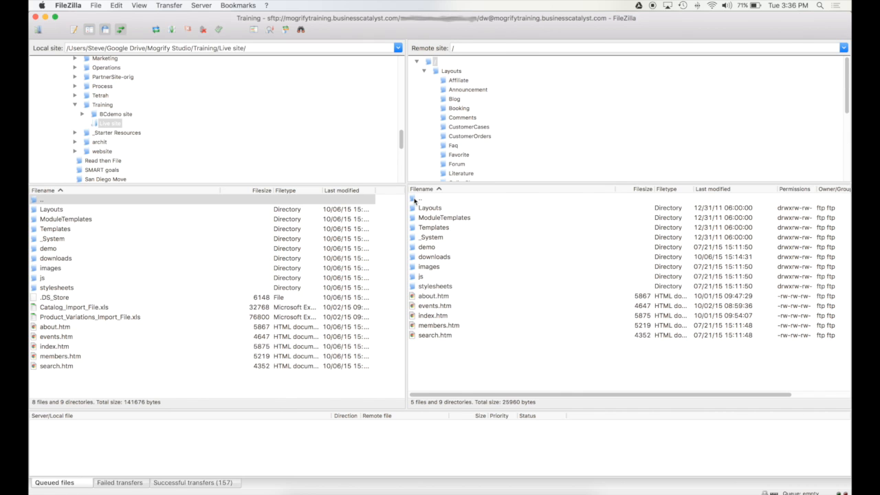
Open OrderStatusChanged once more and return straight to the remote root through the directory tree.
{"action": "scroll", "coordinate": [465, 165], "scroll_direction": "down", "scroll_amount": 5}
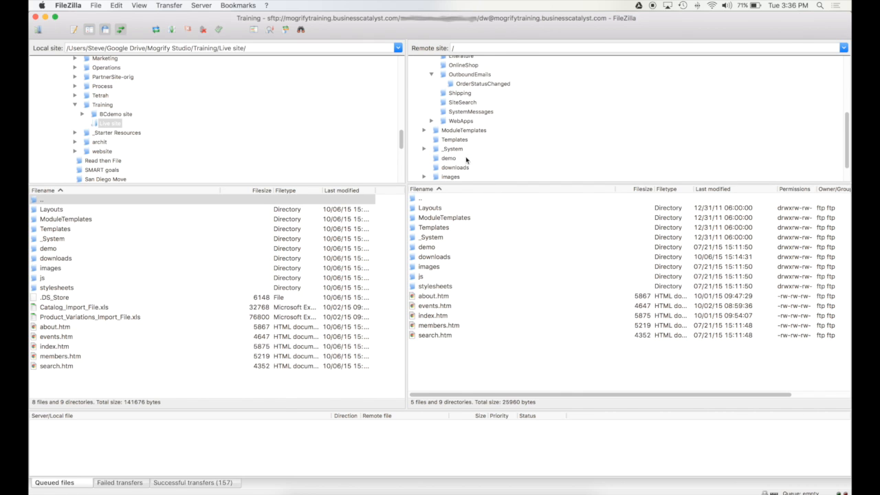
{"action": "left_click", "coordinate": [476, 84]}
{"action": "scroll", "coordinate": [520, 136], "scroll_direction": "up", "scroll_amount": 5}
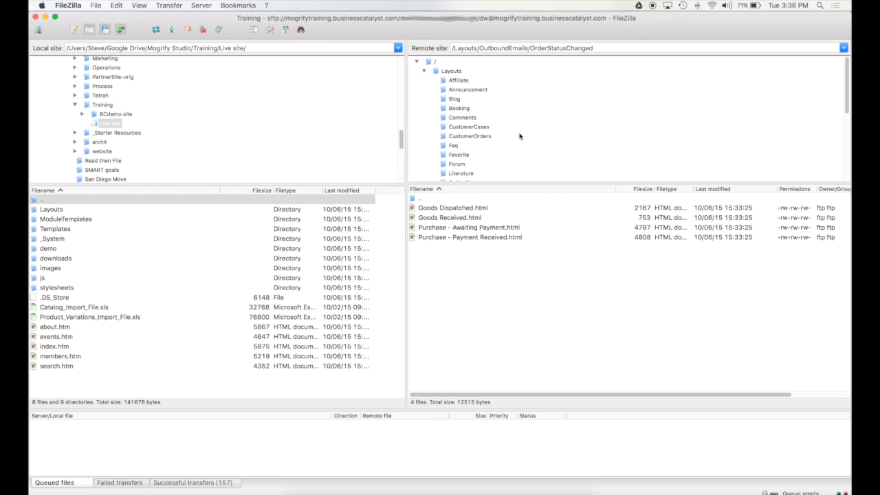
{"action": "left_click", "coordinate": [432, 62]}
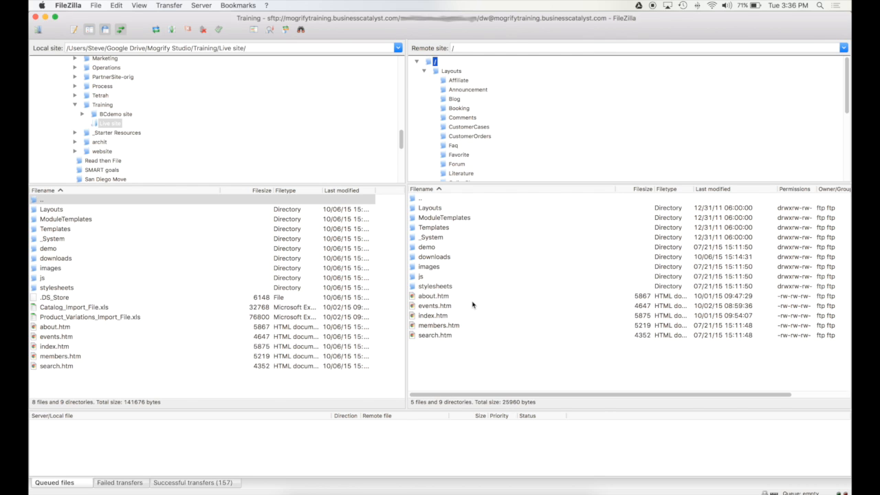
Upload Catalog_Import_File.xls and Product_Variations_Import_File.xls together from the local Live site folder to the remote root.
{"action": "left_click", "coordinate": [459, 365]}
{"action": "left_click", "coordinate": [63, 308]}
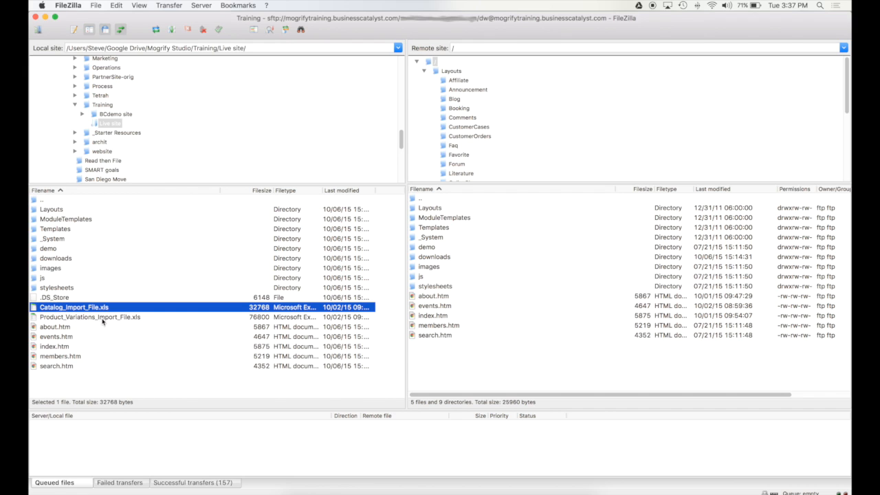
{"action": "left_click", "coordinate": [102, 318]}
{"action": "left_click", "coordinate": [87, 308]}
{"action": "left_click", "coordinate": [124, 317]}
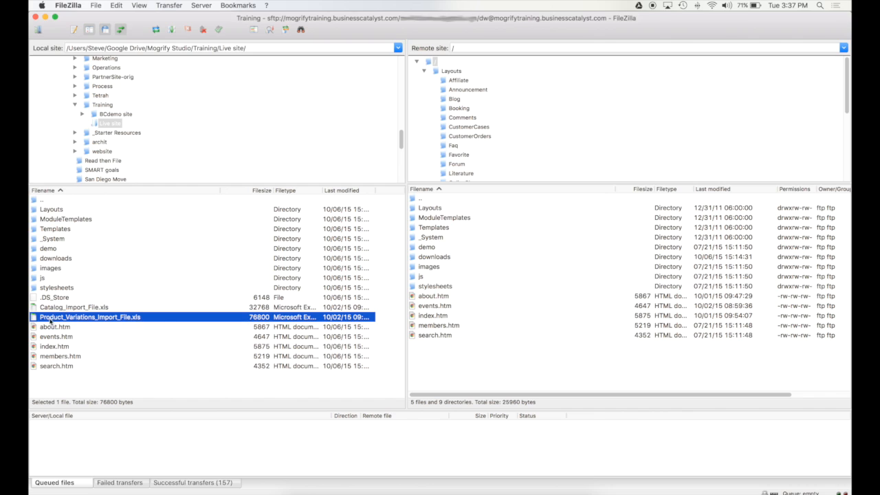
{"action": "left_click", "coordinate": [106, 309], "text": "shift"}
{"action": "left_click_drag", "start_coordinate": [106, 310], "coordinate": [516, 371]}
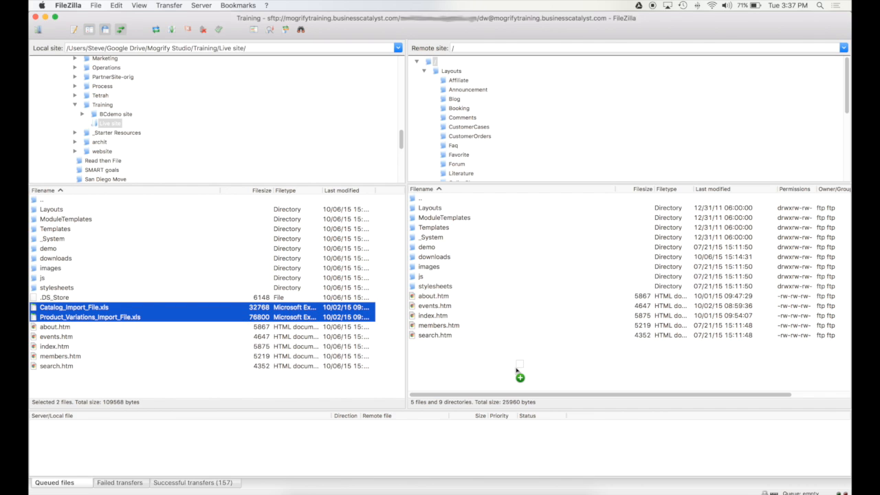
{"action": "left_click_drag", "start_coordinate": [516, 371], "coordinate": [466, 358]}
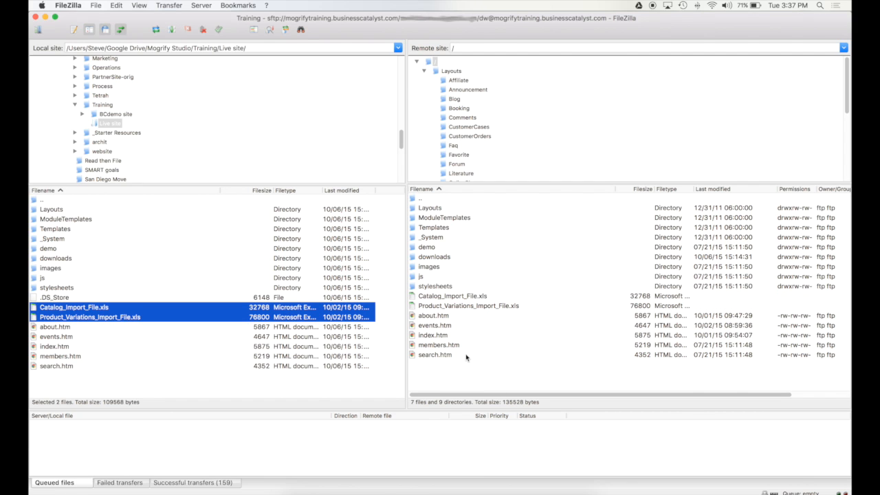
Check the uploaded catalog and product variations import files in the remote root's file list.
{"action": "left_click", "coordinate": [440, 298]}
{"action": "left_click", "coordinate": [474, 380]}
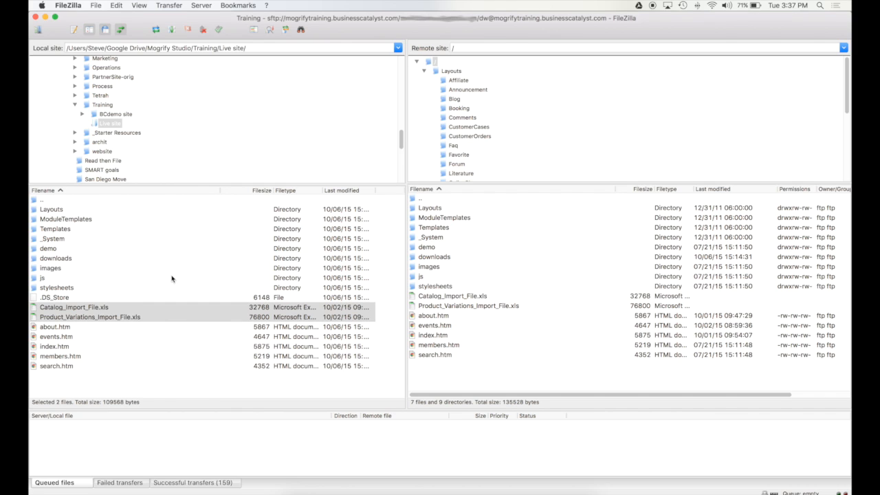
{"action": "left_click", "coordinate": [486, 307]}
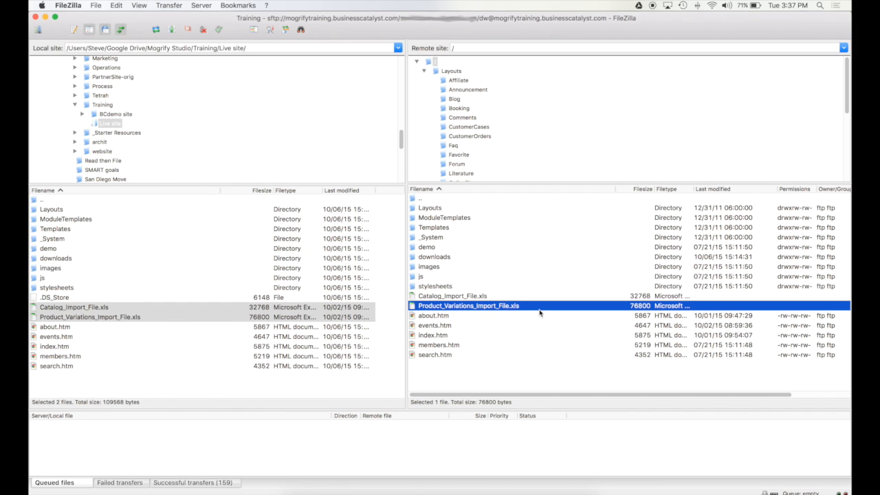
Rename the about.htm file in the remote root to about.html.
{"action": "right_click", "coordinate": [470, 309]}
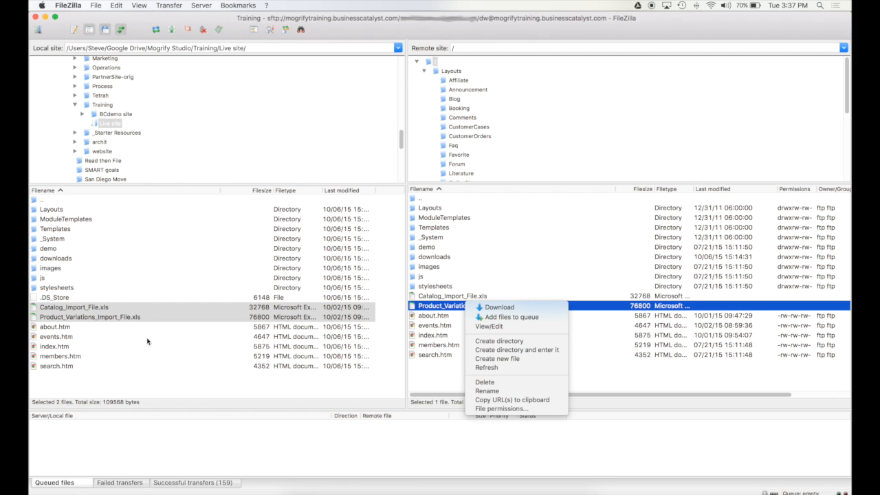
{"action": "left_click", "coordinate": [453, 375]}
{"action": "left_click", "coordinate": [420, 316]}
{"action": "left_click_drag", "start_coordinate": [421, 317], "coordinate": [471, 323]}
{"action": "right_click", "coordinate": [438, 320]}
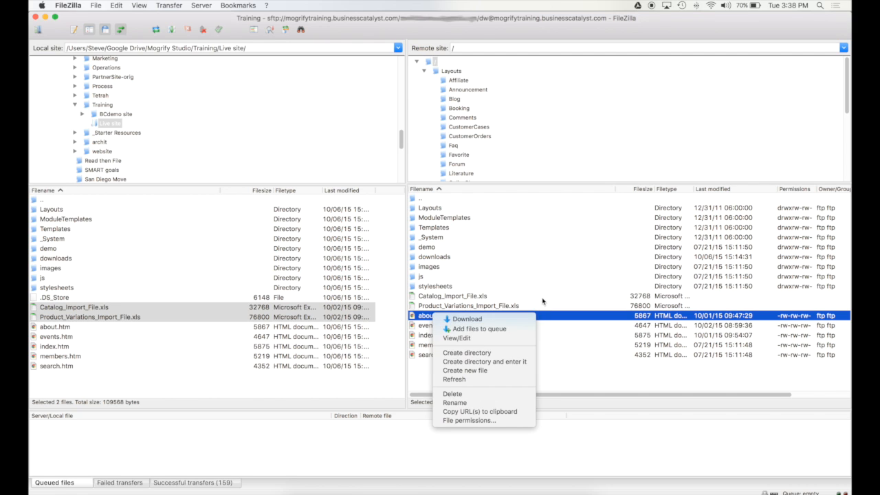
{"action": "left_click", "coordinate": [470, 403]}
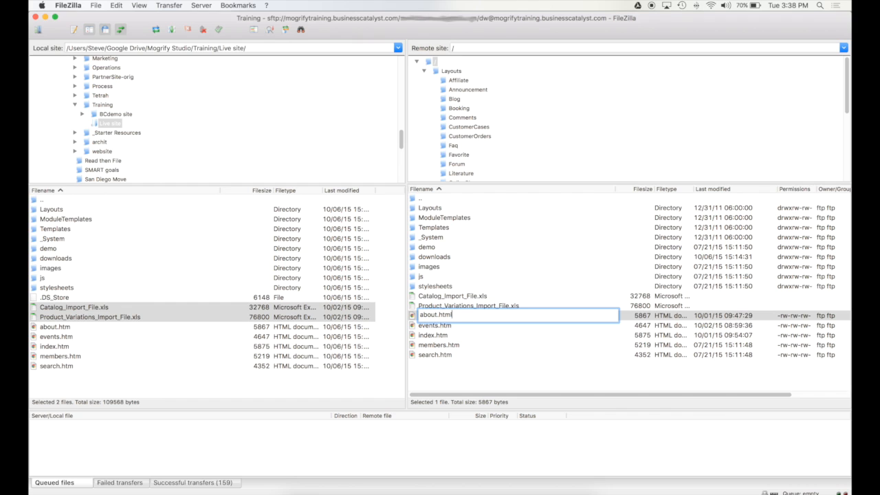
{"action": "key", "text": "Return"}
Rename the events.htm file in the remote root to upcoming-events.html.
{"action": "left_click", "coordinate": [447, 327]}
{"action": "left_click", "coordinate": [437, 329]}
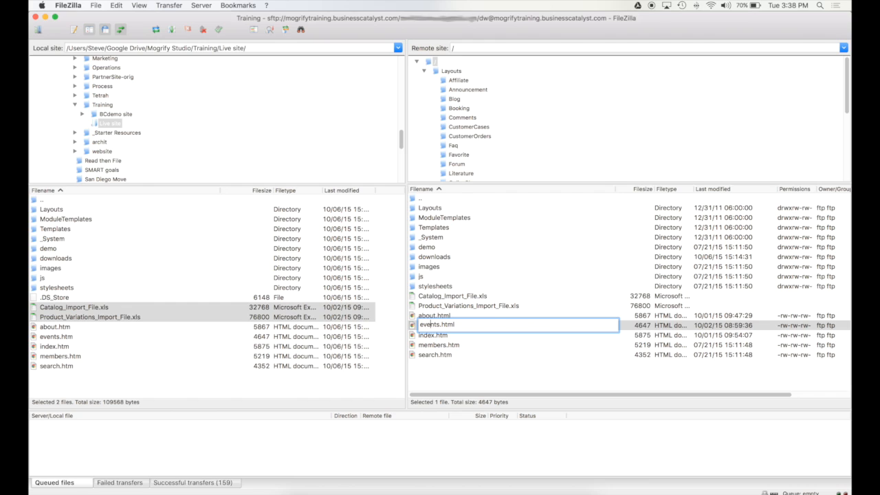
{"action": "type", "text": "upcoming-"}
{"action": "left_click", "coordinate": [462, 378]}
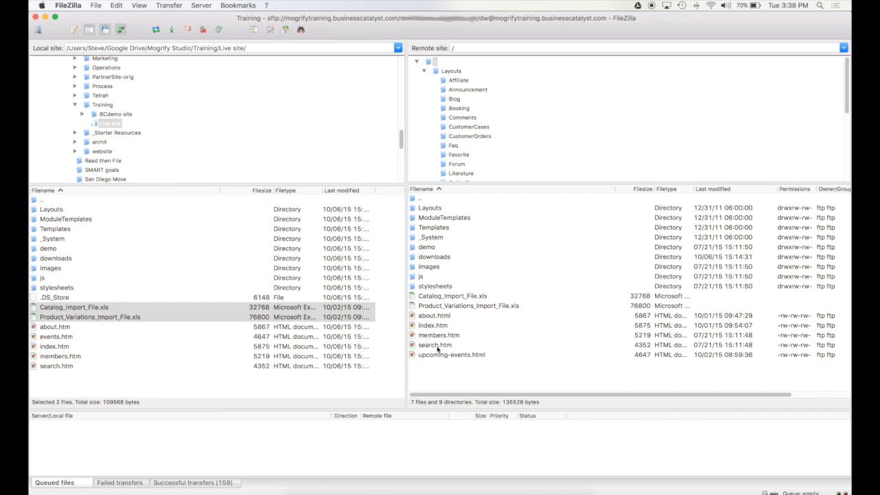
{"action": "left_click", "coordinate": [447, 355]}
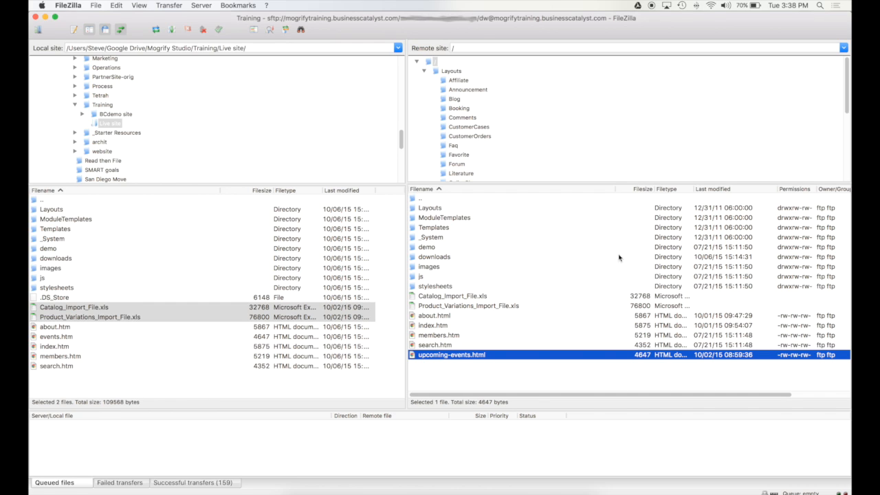
{"action": "left_click", "coordinate": [69, 381]}
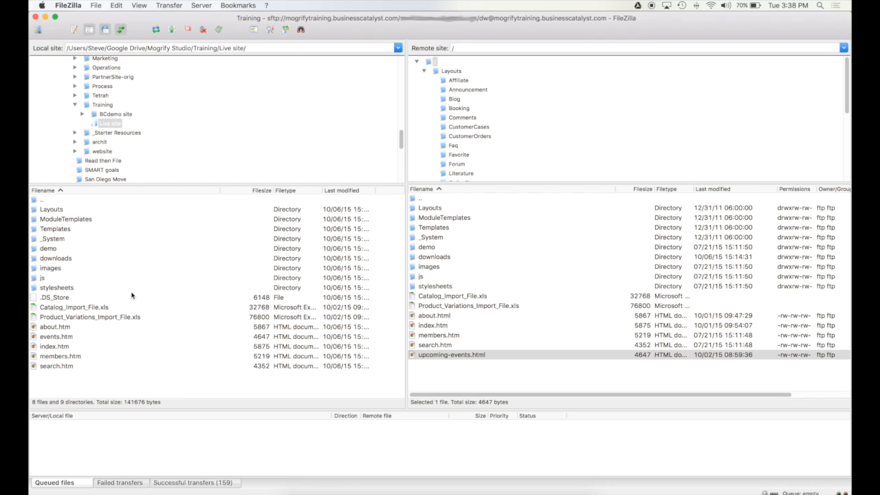
{"action": "left_click", "coordinate": [427, 317]}
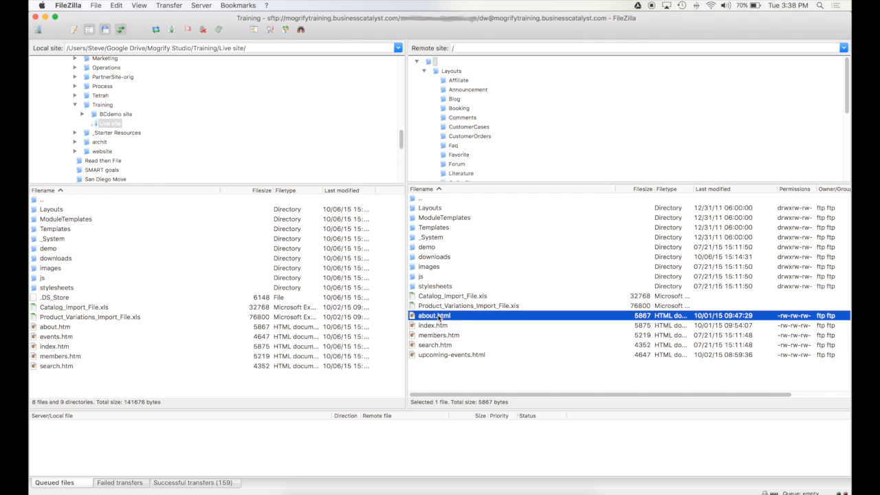
{"action": "left_click", "coordinate": [512, 376]}
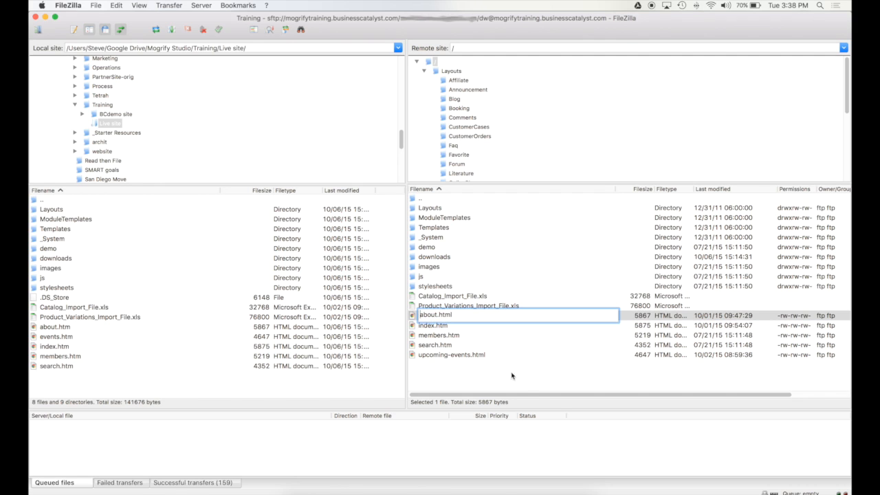
{"action": "left_click", "coordinate": [440, 355]}
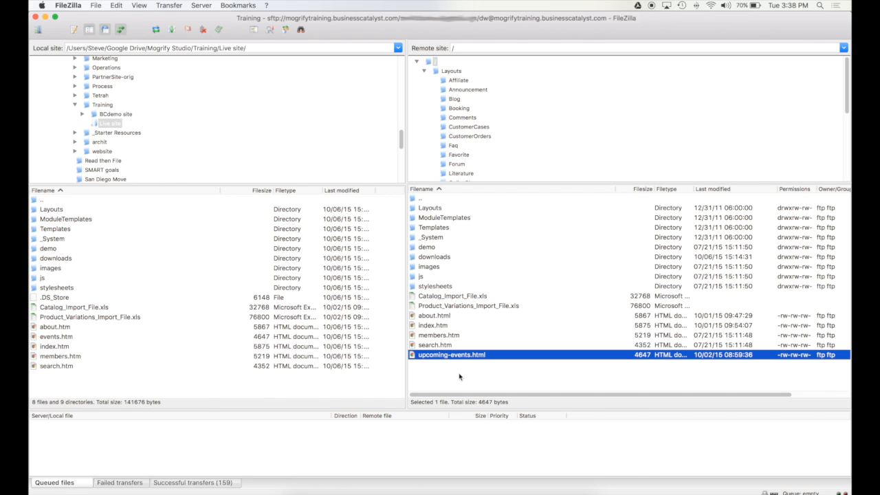
{"action": "left_click", "coordinate": [461, 377]}
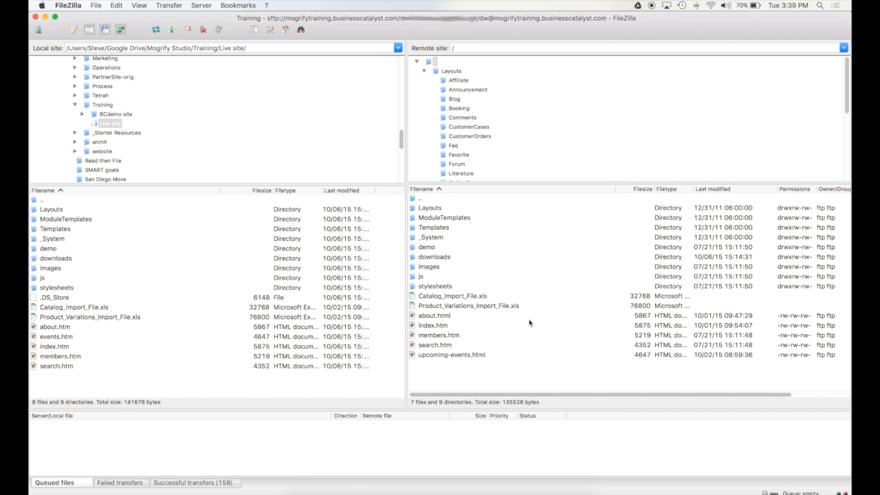
Rename the remote upcoming-events.html file back to events.htm.
{"action": "left_click", "coordinate": [457, 354]}
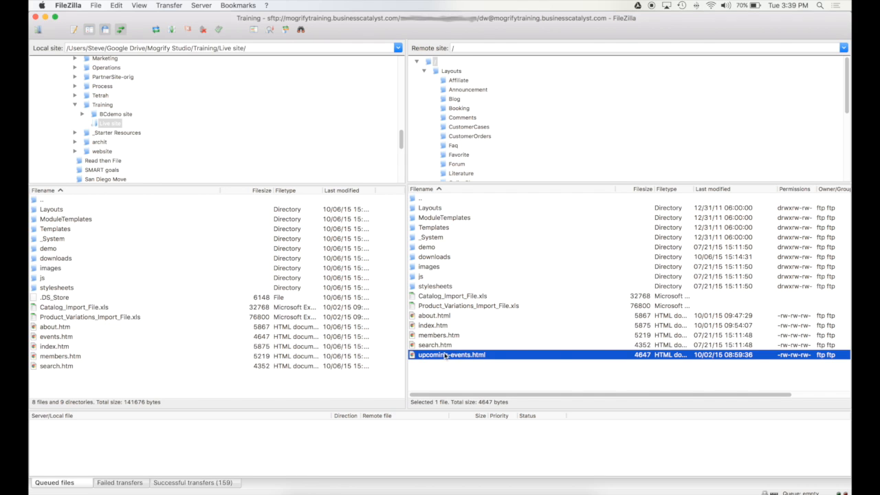
{"action": "left_click", "coordinate": [449, 354]}
{"action": "left_click_drag", "start_coordinate": [449, 354], "coordinate": [374, 356]}
{"action": "key", "text": "BackSpace"}
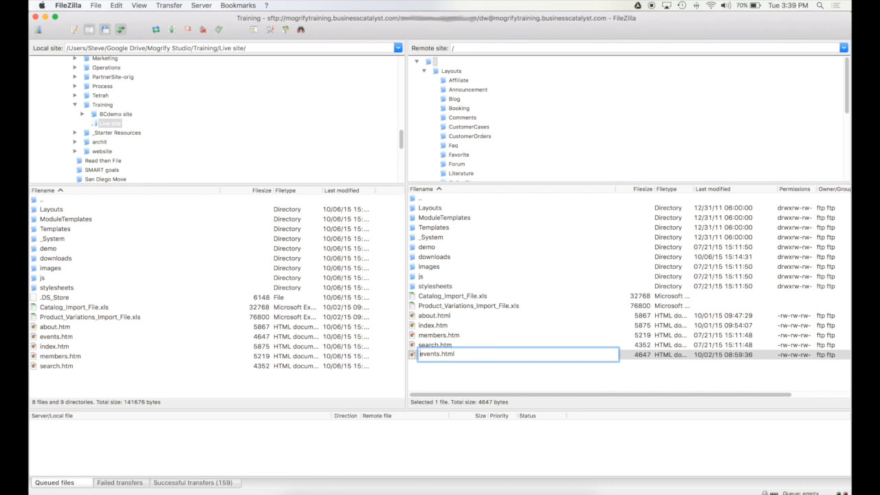
{"action": "key", "text": "Return"}
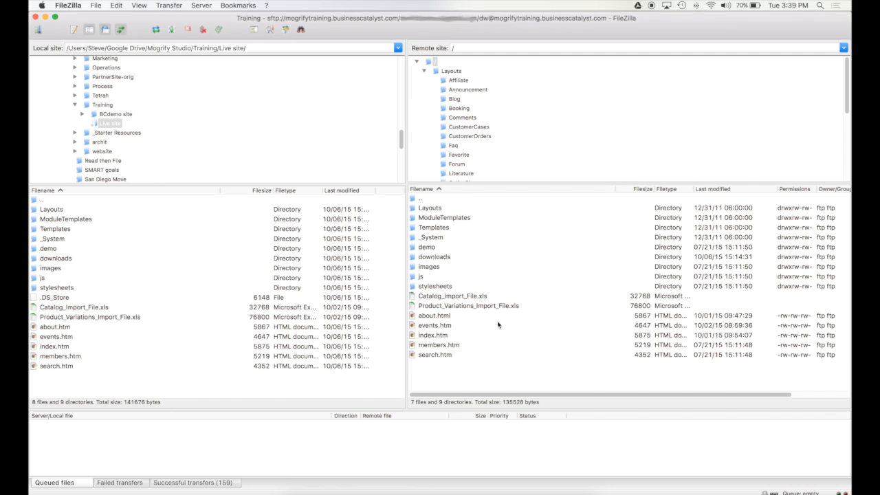
Rename the remote about.html file back to about.htm.
{"action": "left_click", "coordinate": [433, 316]}
{"action": "left_click", "coordinate": [454, 316]}
{"action": "left_click", "coordinate": [454, 316]}
{"action": "key", "text": "BackSpace"}
{"action": "key", "text": "Return"}
{"action": "left_click", "coordinate": [101, 5]}
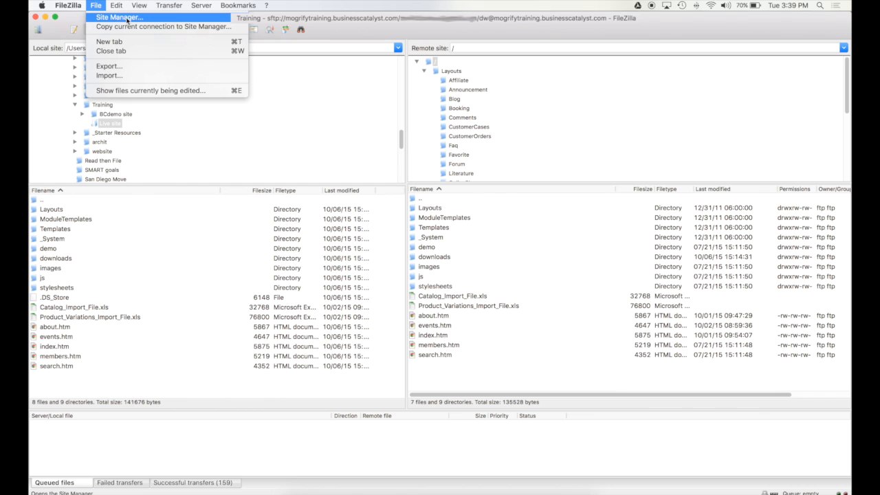
{"action": "left_click", "coordinate": [127, 18]}
{"action": "left_click", "coordinate": [462, 147]}
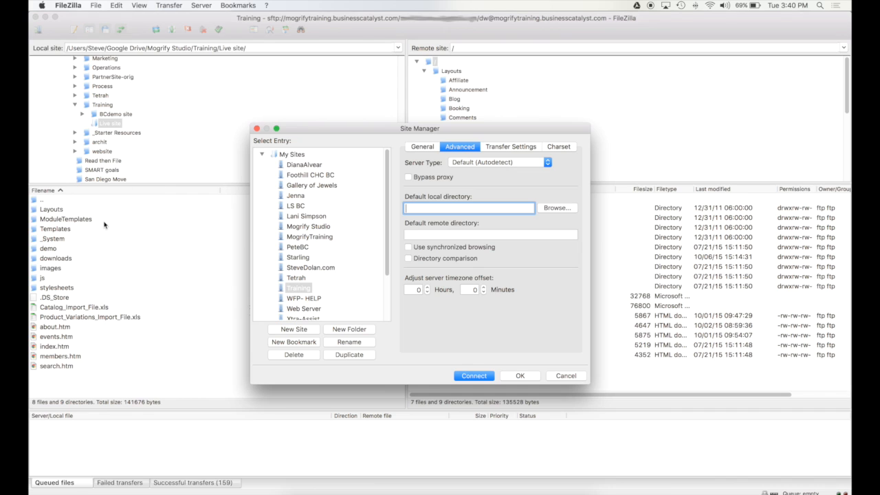
{"action": "left_click", "coordinate": [300, 290]}
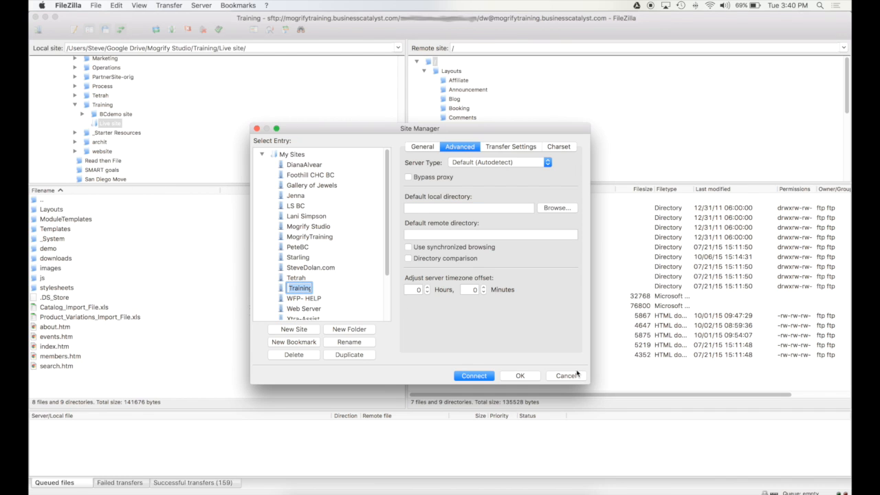
{"action": "left_click", "coordinate": [565, 375]}
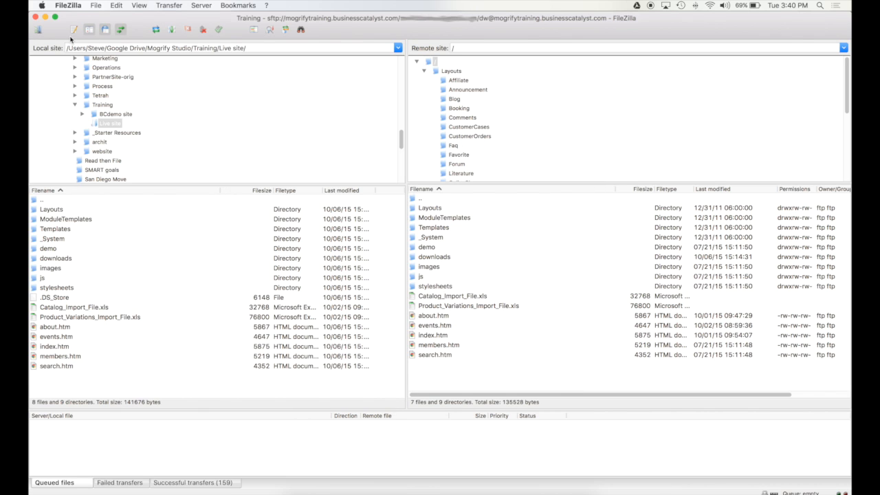
Copy the full path of the local Training/Live site folder and paste it as the Training site's default local directory in Site Manager.
{"action": "left_click", "coordinate": [219, 48]}
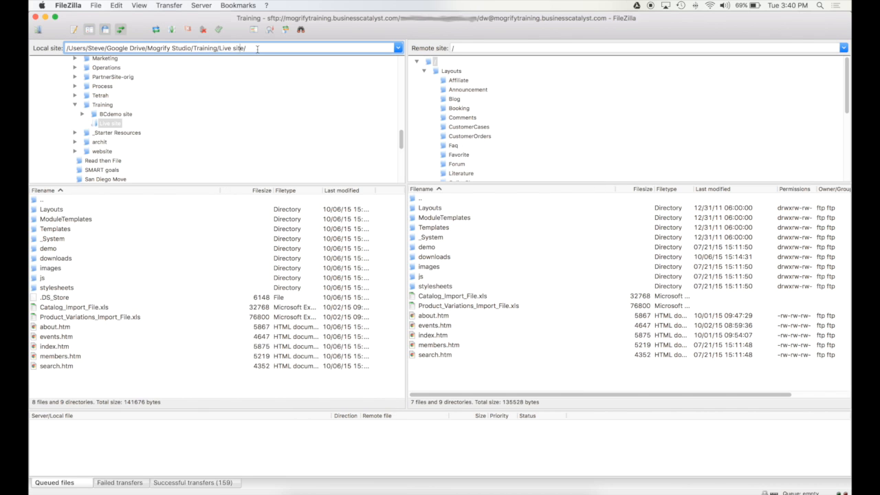
{"action": "left_click_drag", "start_coordinate": [257, 48], "coordinate": [30, 41]}
{"action": "key", "text": "super+c"}
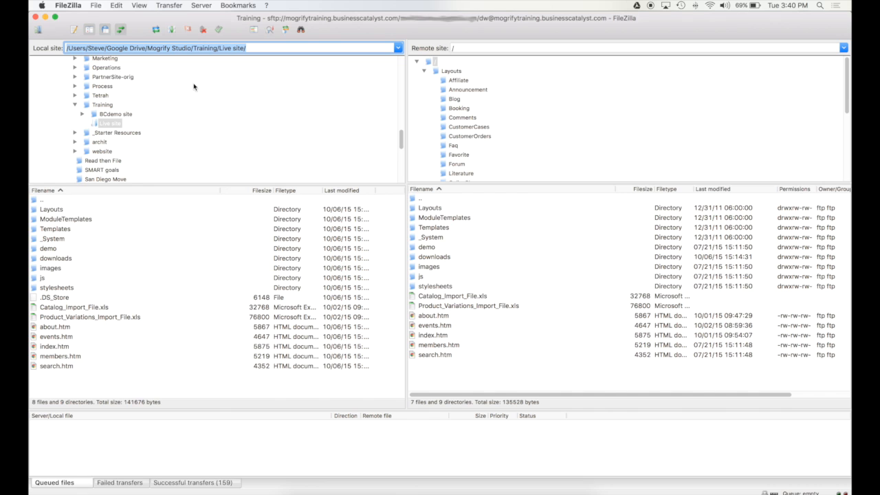
{"action": "left_click", "coordinate": [97, 5]}
{"action": "left_click", "coordinate": [104, 17]}
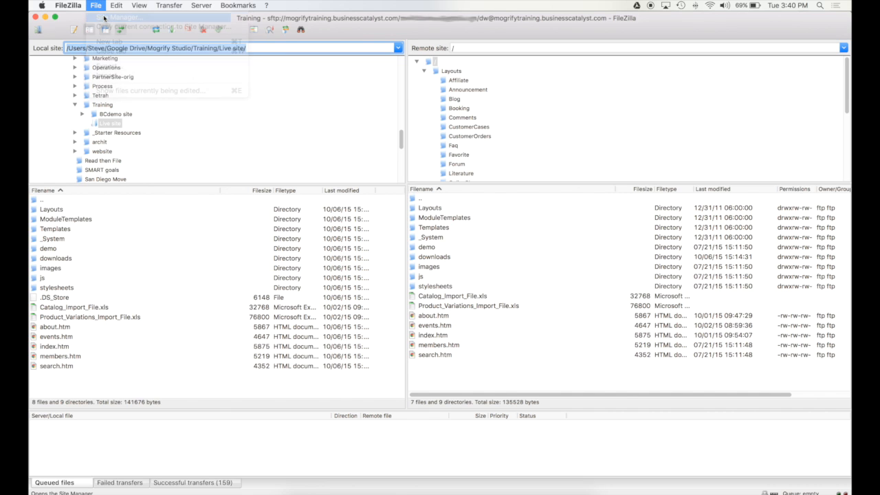
{"action": "left_click", "coordinate": [473, 150]}
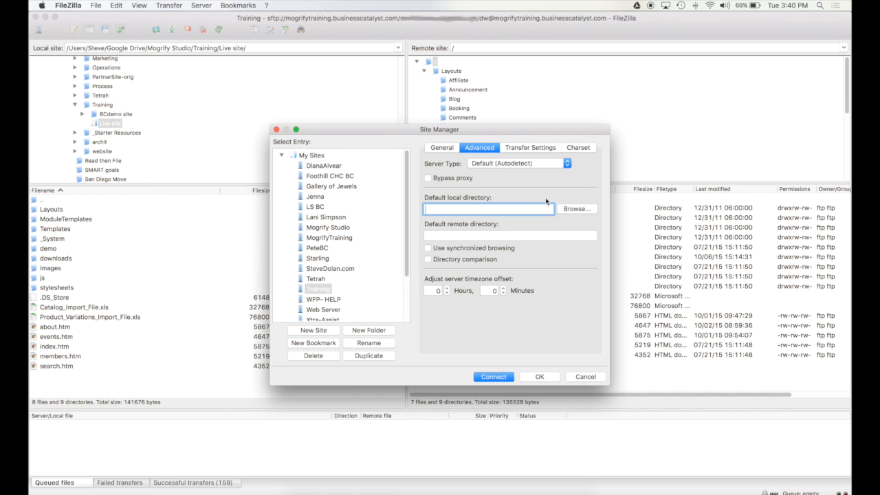
{"action": "key", "text": "super+v"}
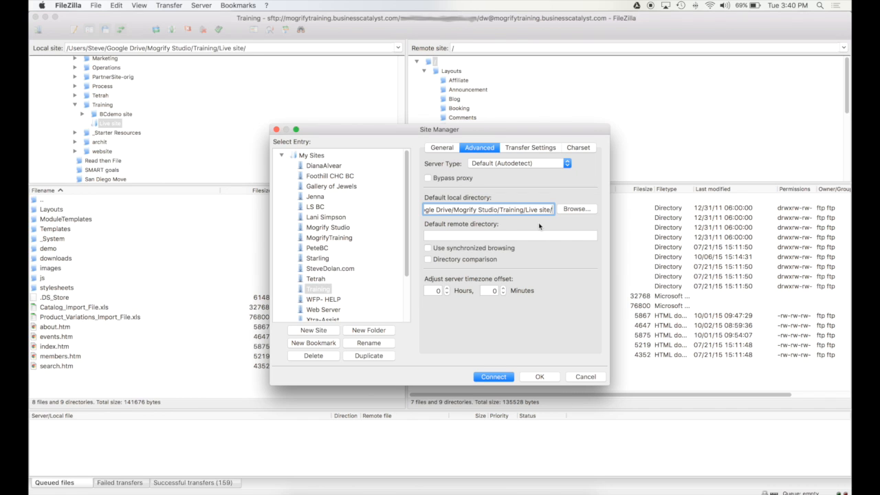
Check the pasted default local directory path of the Training site entry through to its final folder.
{"action": "left_click_drag", "start_coordinate": [479, 208], "coordinate": [626, 211]}
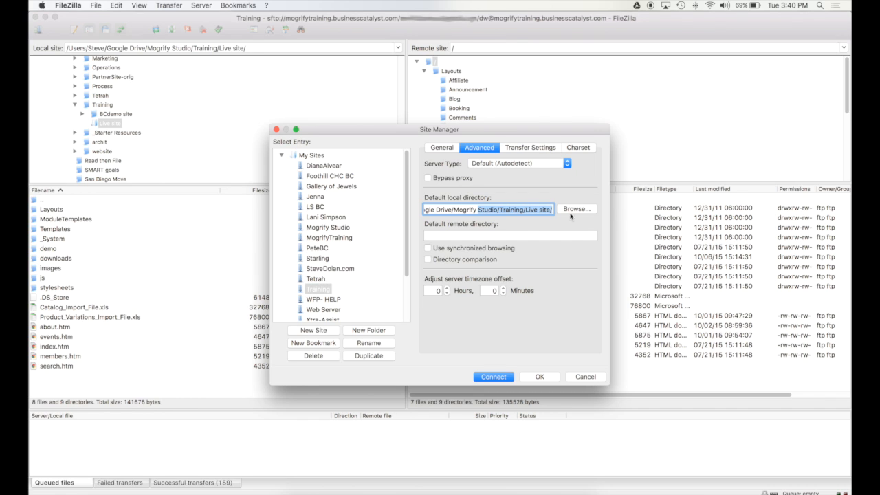
{"action": "left_click", "coordinate": [528, 211]}
{"action": "left_click", "coordinate": [318, 288]}
{"action": "left_click", "coordinate": [358, 291]}
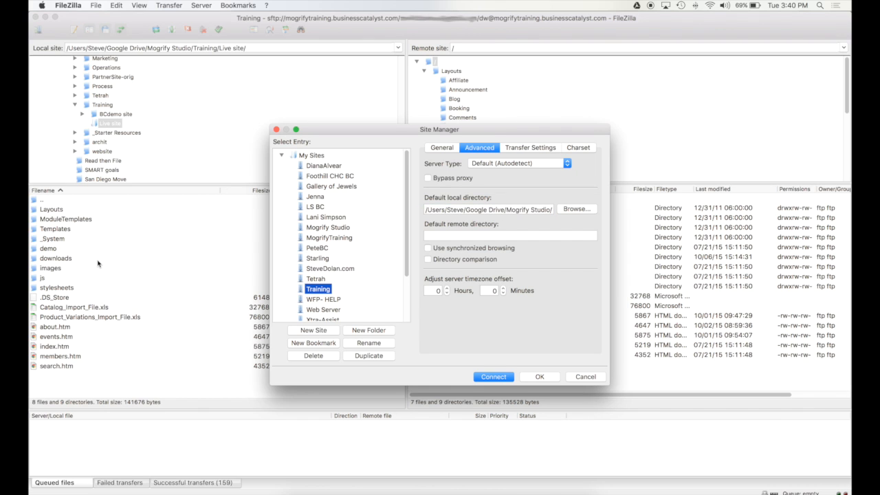
{"action": "left_click", "coordinate": [525, 212]}
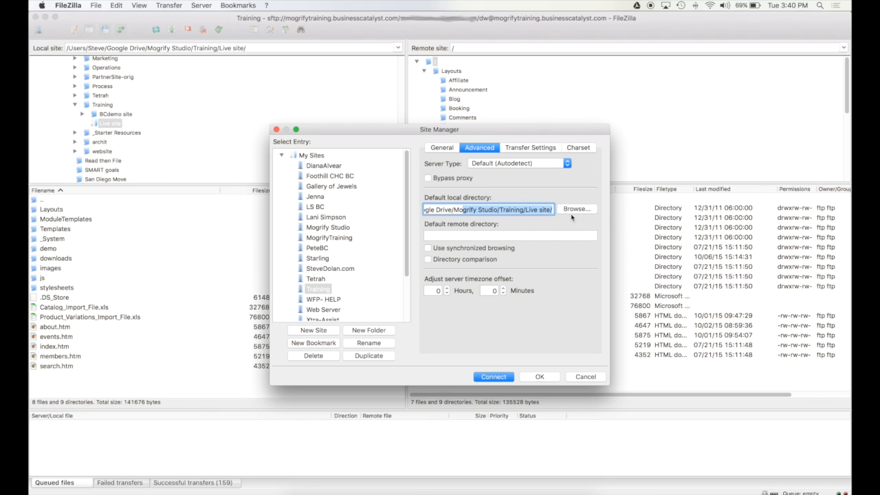
{"action": "left_click", "coordinate": [539, 210]}
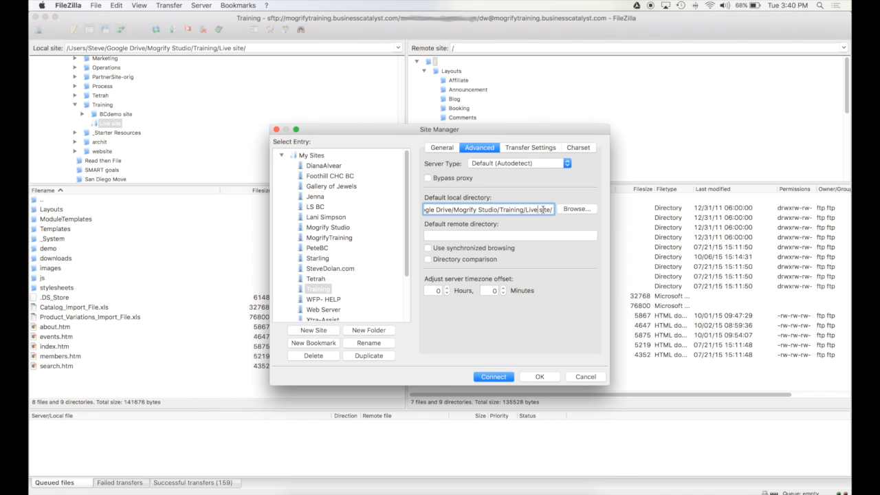
Set the Training site's default remote directory to /, enable synchronized browsing, and save the site entry.
{"action": "left_click", "coordinate": [474, 236]}
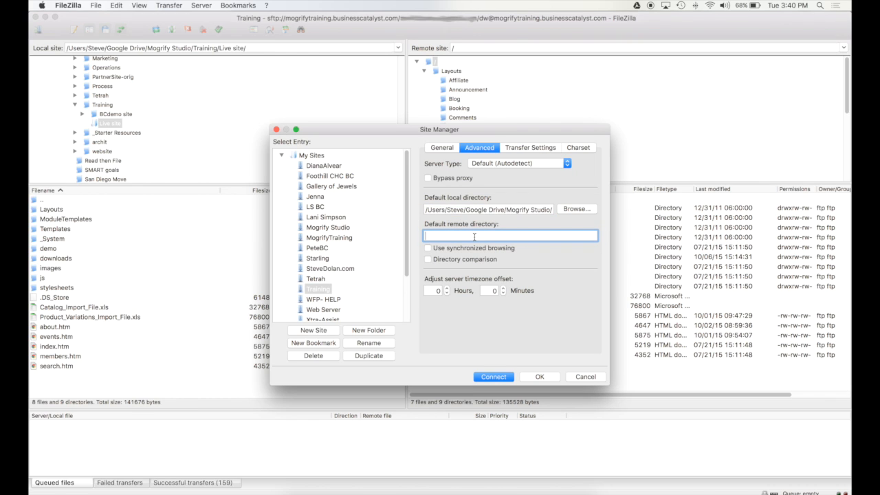
{"action": "type", "text": "/"}
{"action": "left_click_drag", "start_coordinate": [488, 130], "coordinate": [321, 144]}
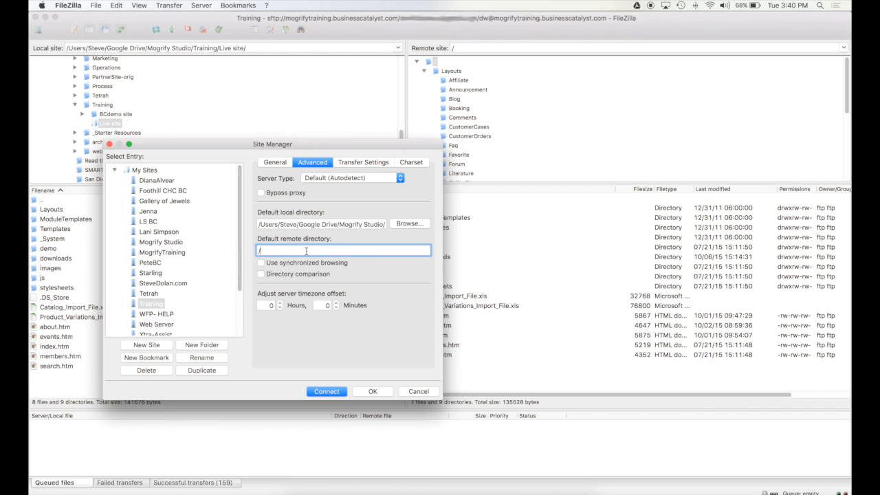
{"action": "left_click", "coordinate": [282, 263]}
{"action": "left_click_drag", "start_coordinate": [369, 224], "coordinate": [443, 227]}
{"action": "left_click", "coordinate": [381, 225]}
{"action": "left_click_drag", "start_coordinate": [277, 249], "coordinate": [224, 252]}
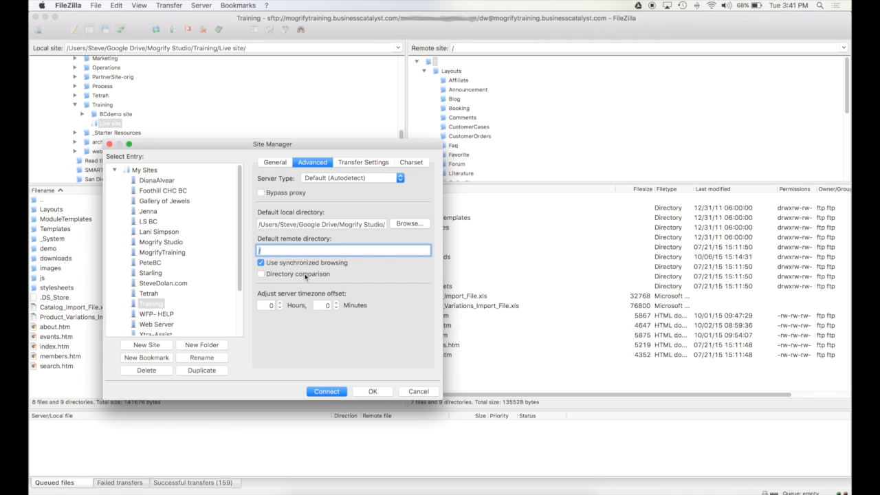
{"action": "left_click", "coordinate": [375, 391]}
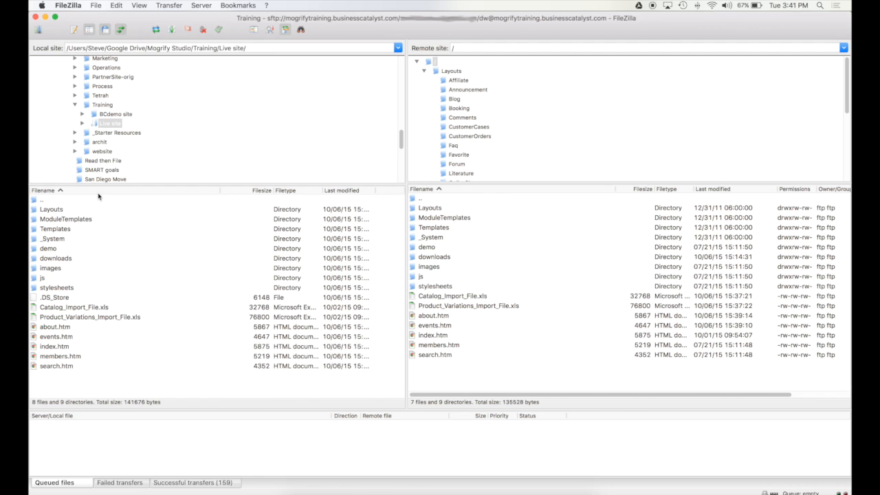
Open the local Layouts folder and its OutboundEmails subfolder, and examine the files listed on both the local and remote sides.
{"action": "double_click", "coordinate": [54, 209]}
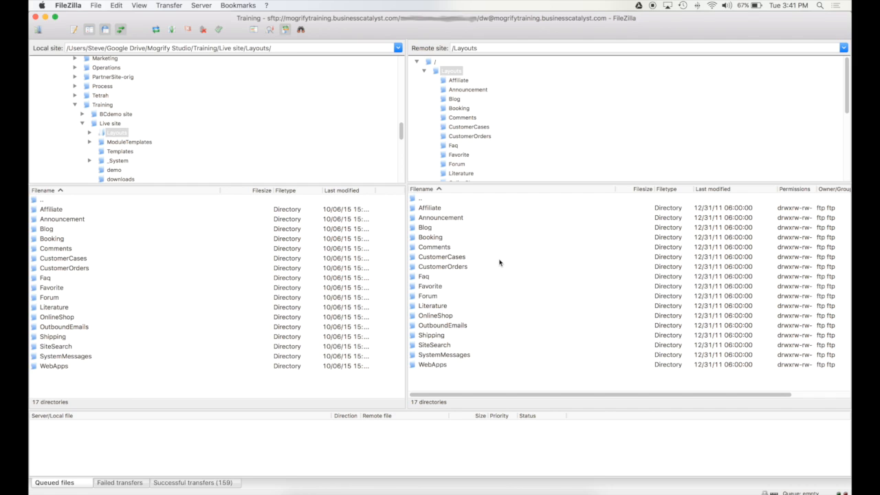
{"action": "left_click", "coordinate": [62, 328]}
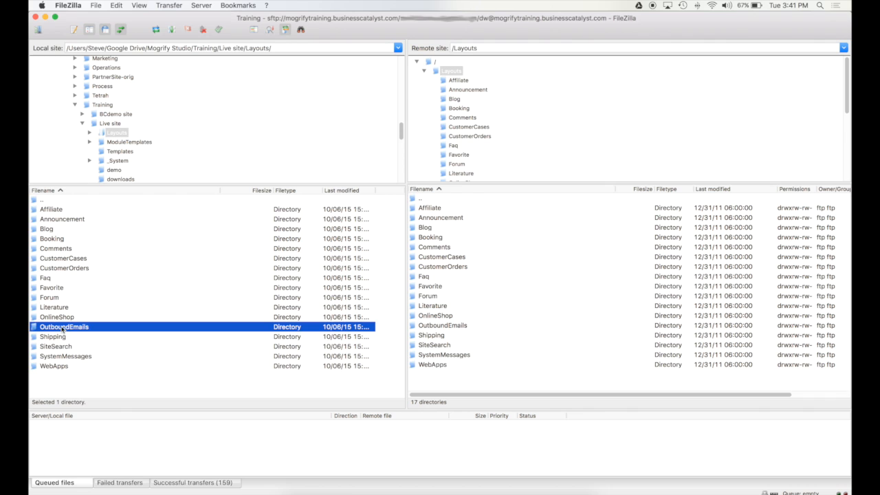
{"action": "double_click", "coordinate": [62, 328]}
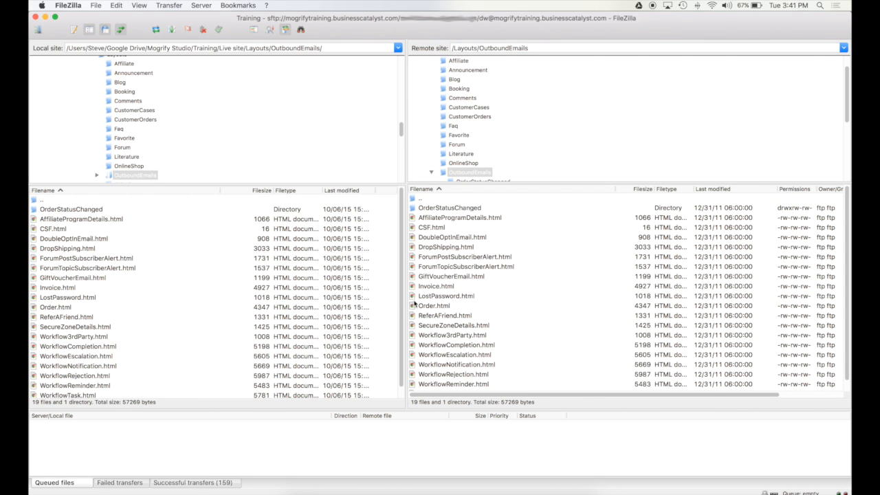
{"action": "scroll", "coordinate": [414, 304], "scroll_direction": "down", "scroll_amount": 1}
{"action": "scroll", "coordinate": [237, 339], "scroll_direction": "down", "scroll_amount": 1}
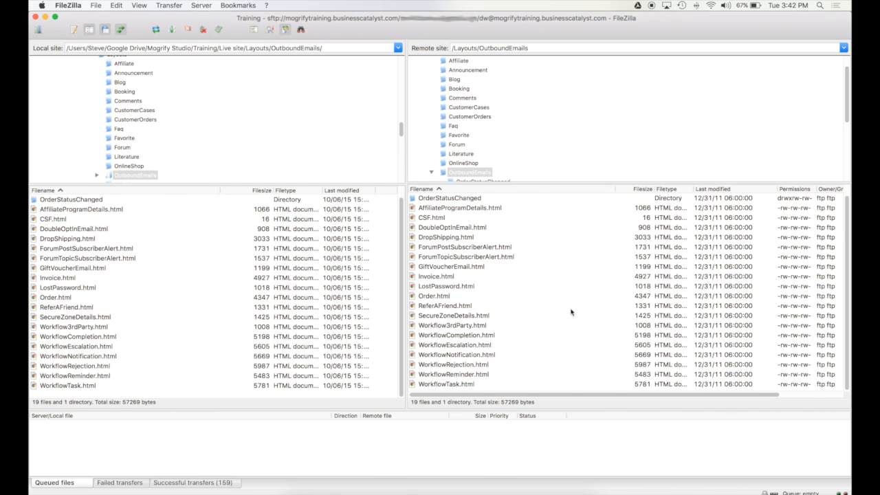
Widen the local Last modified column to show full timestamps, and compare the file dates on the local and remote sides.
{"action": "scroll", "coordinate": [294, 337], "scroll_direction": "up", "scroll_amount": 1}
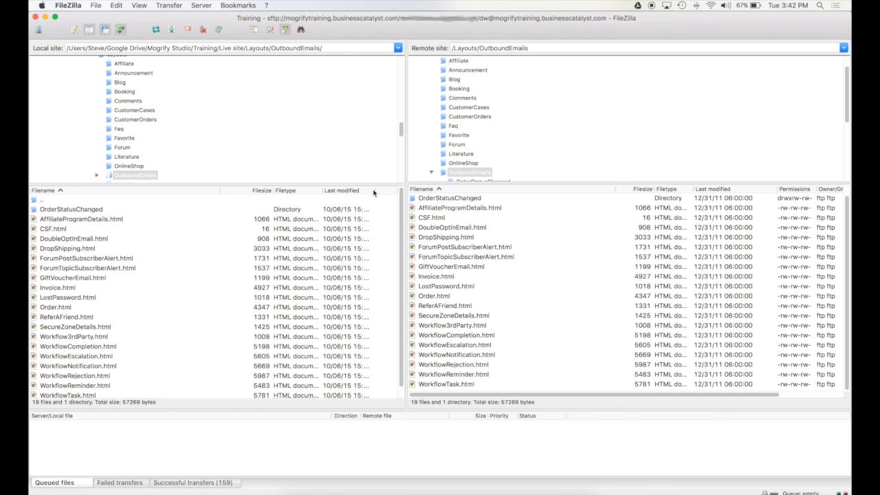
{"action": "left_click_drag", "start_coordinate": [374, 193], "coordinate": [407, 192]}
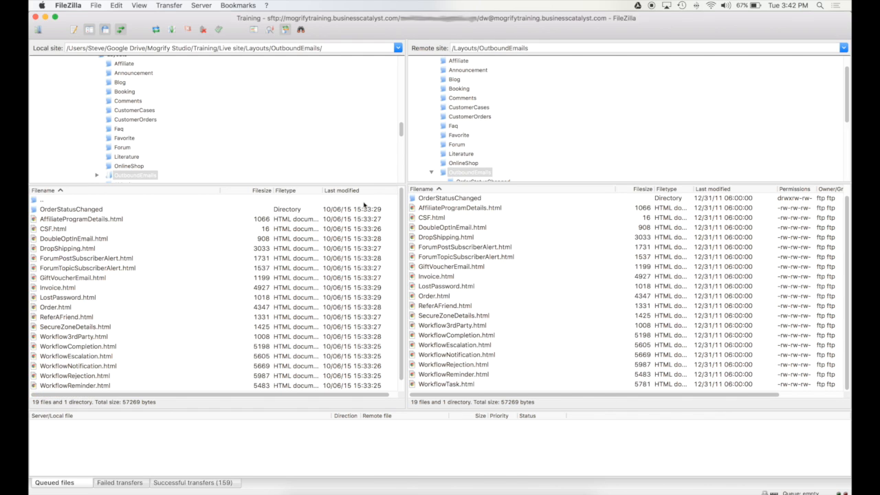
{"action": "left_click", "coordinate": [339, 213]}
{"action": "left_click", "coordinate": [328, 317]}
{"action": "left_click", "coordinate": [331, 288]}
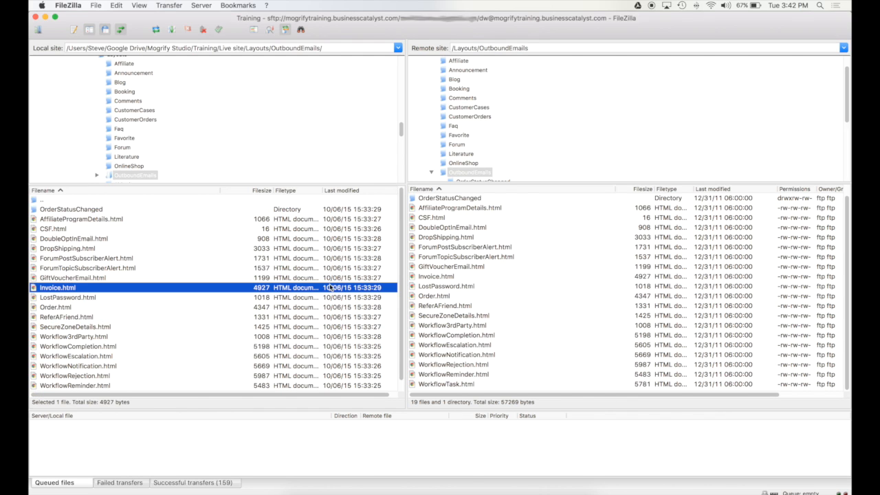
{"action": "left_click", "coordinate": [268, 268]}
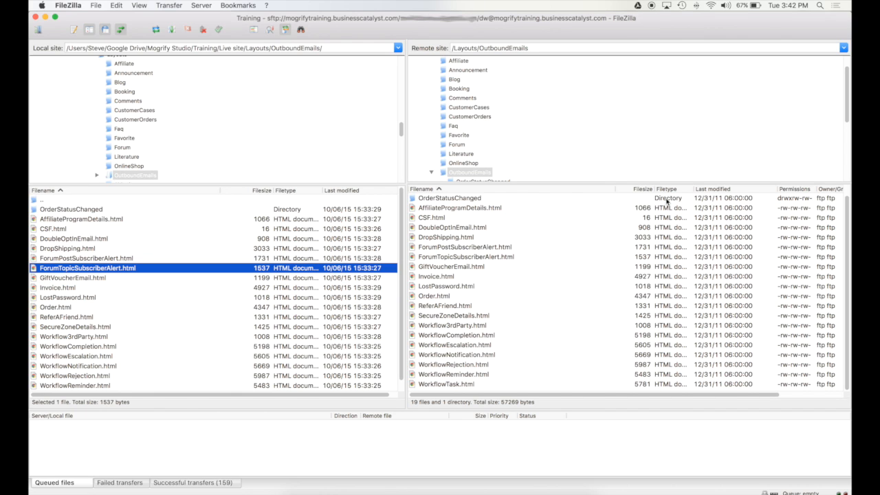
{"action": "left_click", "coordinate": [690, 216]}
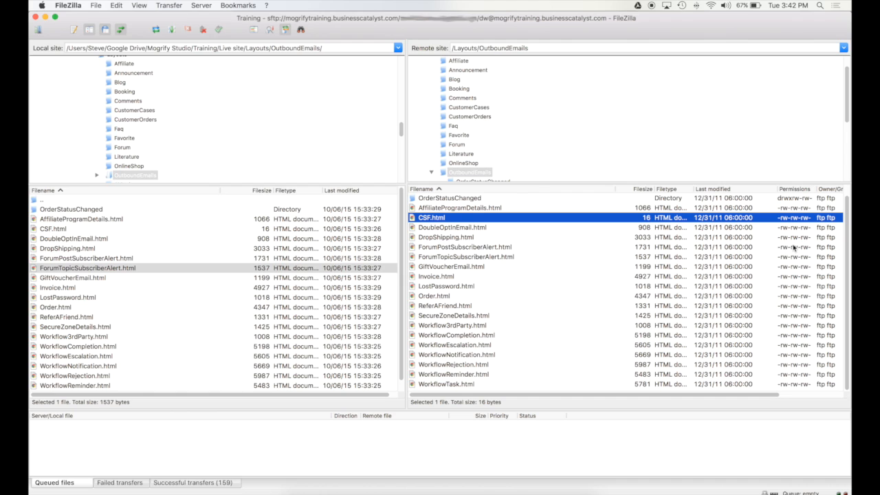
{"action": "scroll", "coordinate": [328, 264], "scroll_direction": "down", "scroll_amount": 1}
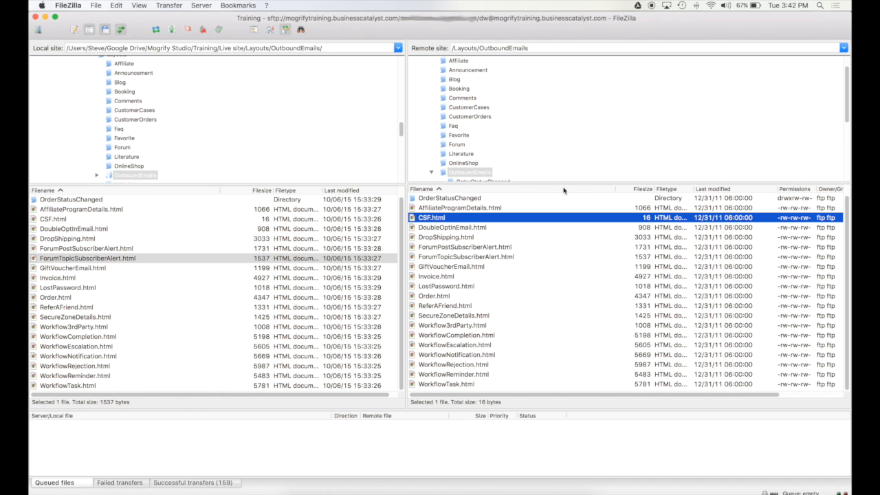
{"action": "scroll", "coordinate": [493, 284], "scroll_direction": "up", "scroll_amount": 1}
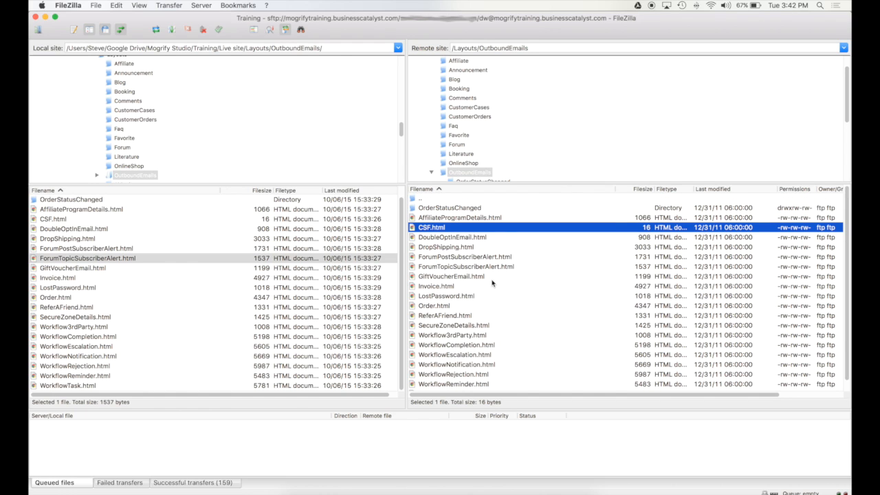
{"action": "left_click", "coordinate": [76, 250]}
{"action": "scroll", "coordinate": [135, 249], "scroll_direction": "up", "scroll_amount": 1}
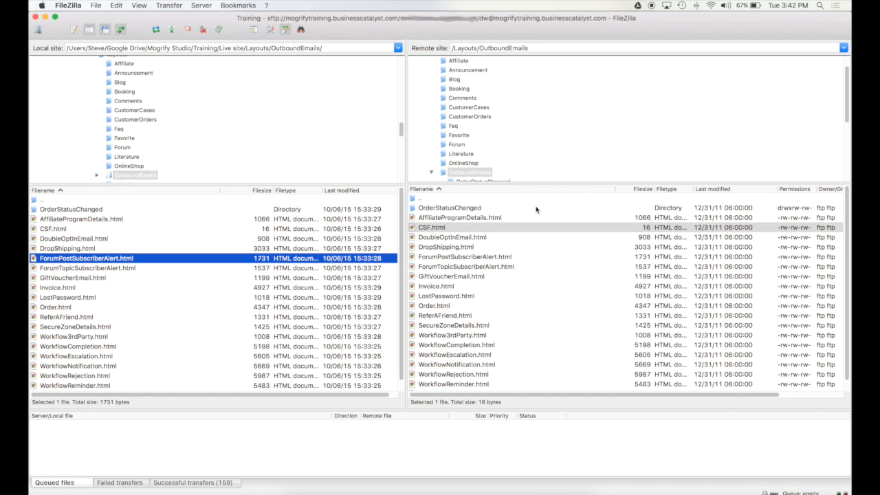
Upload the local CSF.html to the remote OutboundEmails folder and examine the source and target details of the file conflict.
{"action": "left_click", "coordinate": [44, 229]}
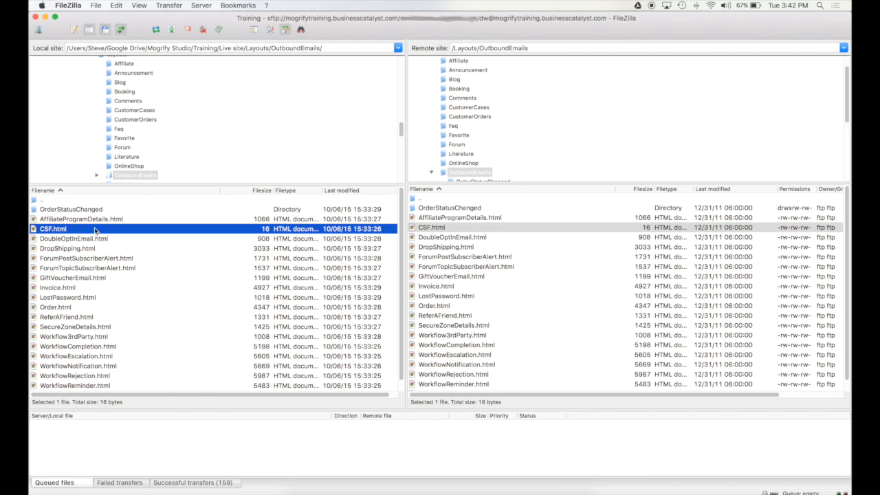
{"action": "left_click_drag", "start_coordinate": [36, 231], "coordinate": [519, 246]}
{"action": "left_click_drag", "start_coordinate": [520, 245], "coordinate": [520, 247]}
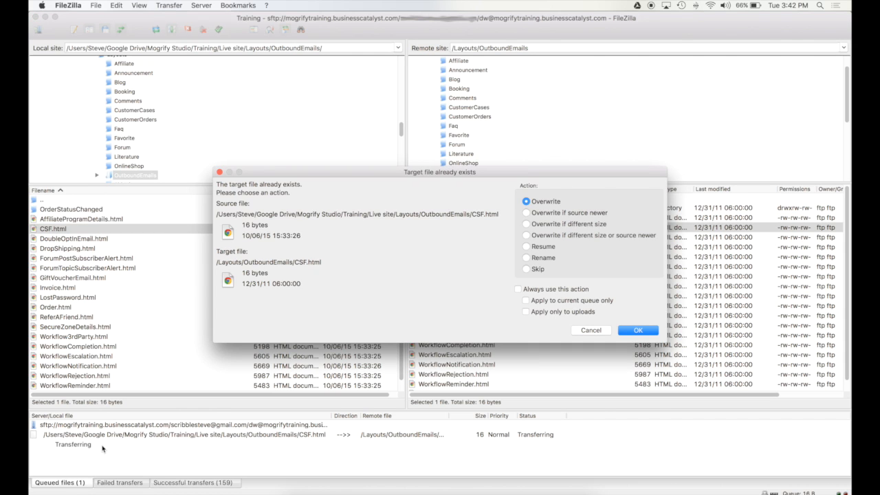
{"action": "left_click_drag", "start_coordinate": [525, 174], "coordinate": [496, 214]}
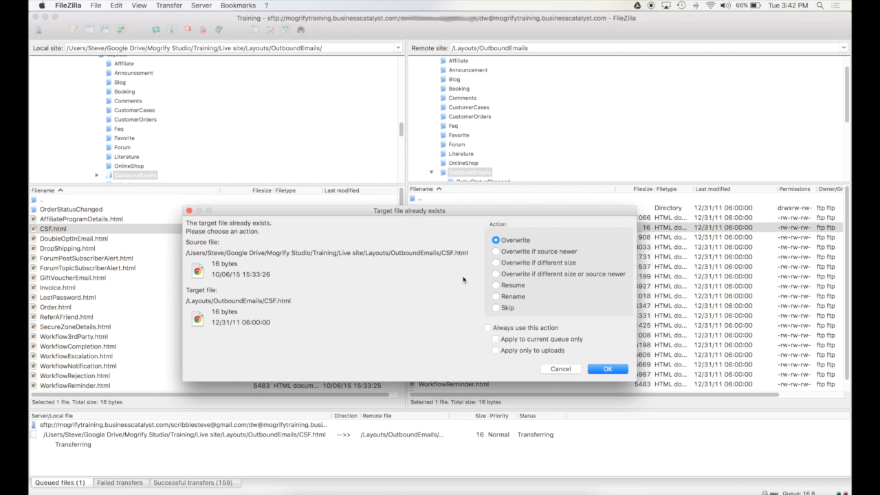
{"action": "left_click_drag", "start_coordinate": [472, 214], "coordinate": [492, 169]}
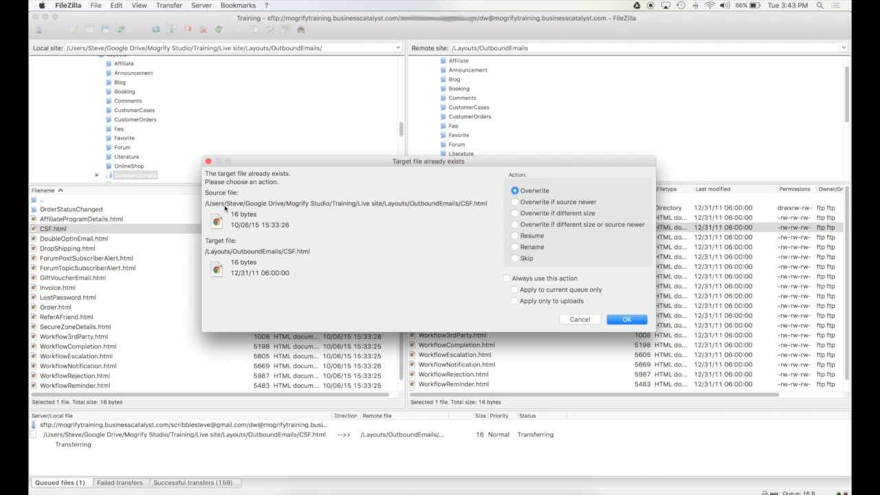
{"action": "left_click_drag", "start_coordinate": [574, 161], "coordinate": [489, 164]}
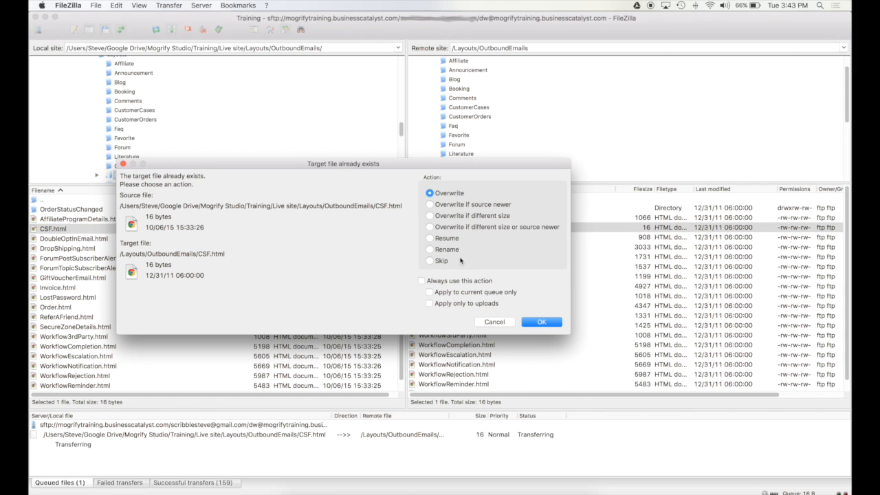
Try the conflict actions Overwrite if different size and Overwrite if different size or source newer, ending on Overwrite if source newer.
{"action": "left_click", "coordinate": [474, 204]}
{"action": "left_click_drag", "start_coordinate": [438, 168], "coordinate": [487, 163]}
{"action": "left_click", "coordinate": [542, 214]}
{"action": "left_click", "coordinate": [521, 227]}
{"action": "left_click", "coordinate": [529, 202]}
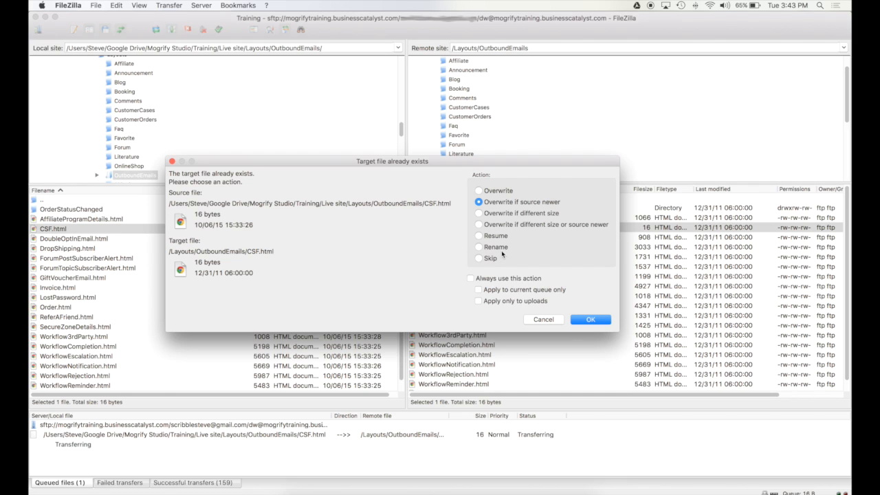
Choose Skip as the conflict action, with Always use this action and Apply to current queue only enabled.
{"action": "left_click", "coordinate": [479, 258]}
{"action": "left_click_drag", "start_coordinate": [393, 163], "coordinate": [424, 129]}
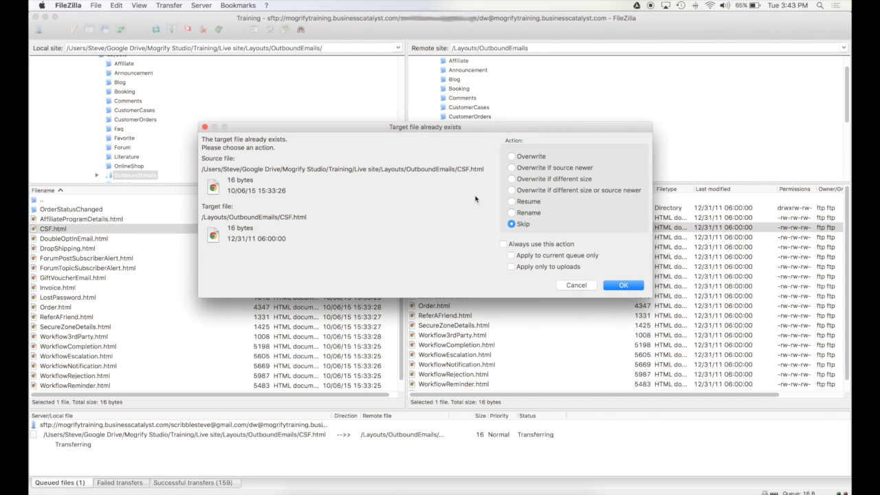
{"action": "left_click_drag", "start_coordinate": [490, 130], "coordinate": [486, 175]}
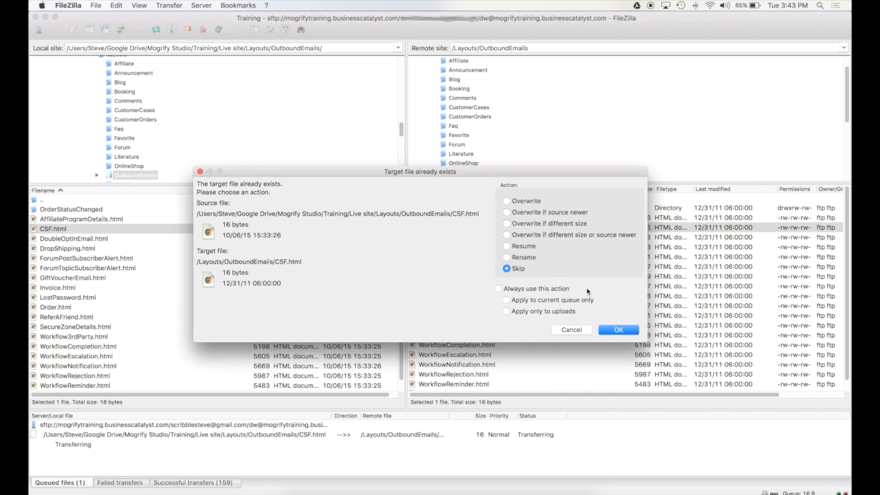
{"action": "left_click", "coordinate": [522, 288]}
{"action": "mouse_move", "coordinate": [480, 174]}
{"action": "left_mouse_down"}
{"action": "mouse_move", "coordinate": [502, 173]}
{"action": "mouse_move", "coordinate": [469, 173]}
{"action": "left_mouse_up"}
{"action": "left_click", "coordinate": [537, 296]}
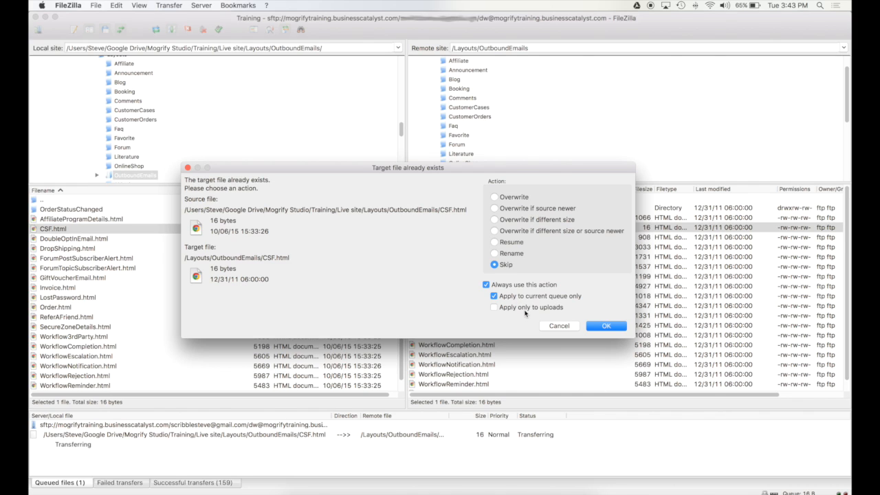
Set the conflict action to Overwrite with Always use this action turned off, and overwrite the remote CSF.html.
{"action": "left_click", "coordinate": [487, 284]}
{"action": "left_click", "coordinate": [510, 198]}
{"action": "left_click", "coordinate": [615, 328]}
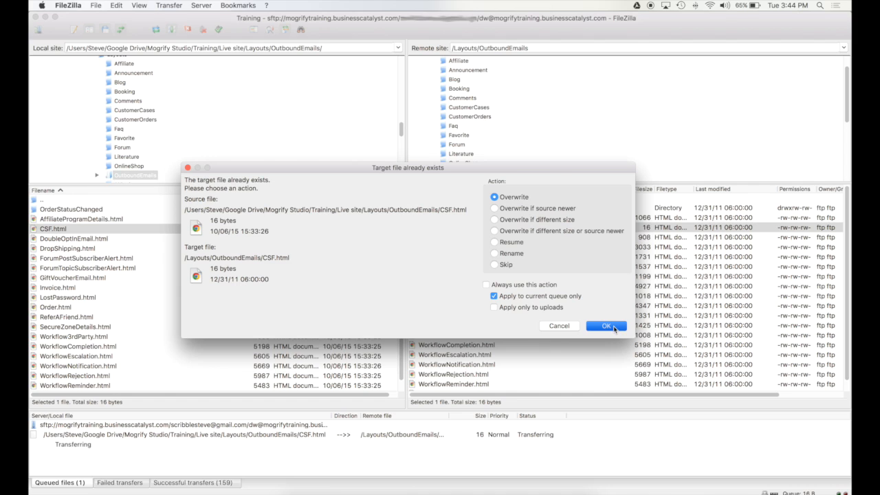
{"action": "left_click", "coordinate": [516, 297]}
{"action": "left_click", "coordinate": [511, 297]}
{"action": "left_click", "coordinate": [545, 298]}
{"action": "left_click", "coordinate": [515, 287]}
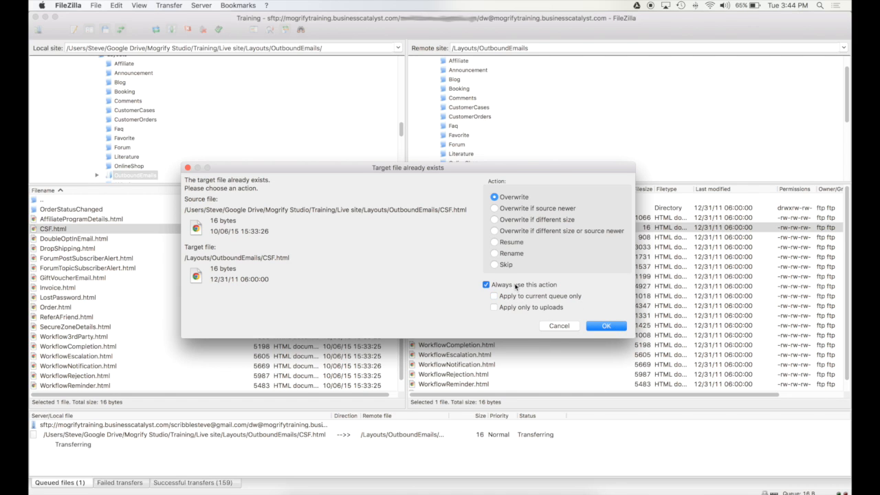
{"action": "left_click_drag", "start_coordinate": [482, 172], "coordinate": [478, 144]}
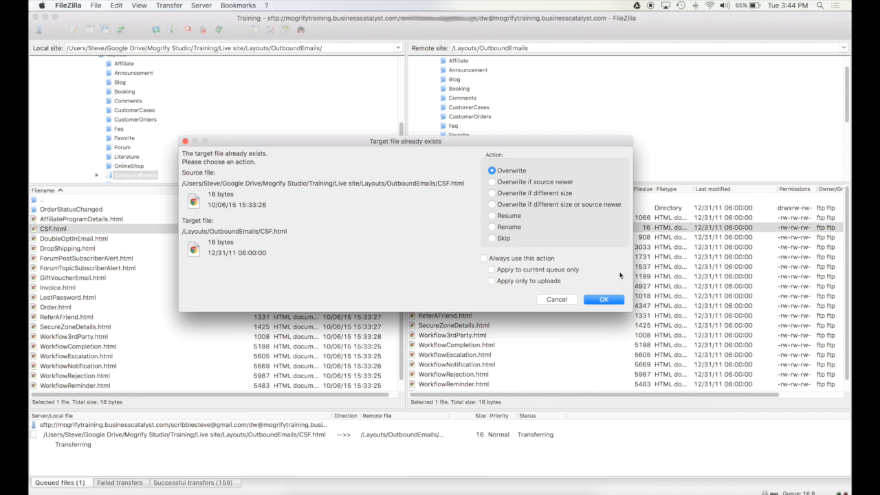
{"action": "left_click", "coordinate": [601, 299]}
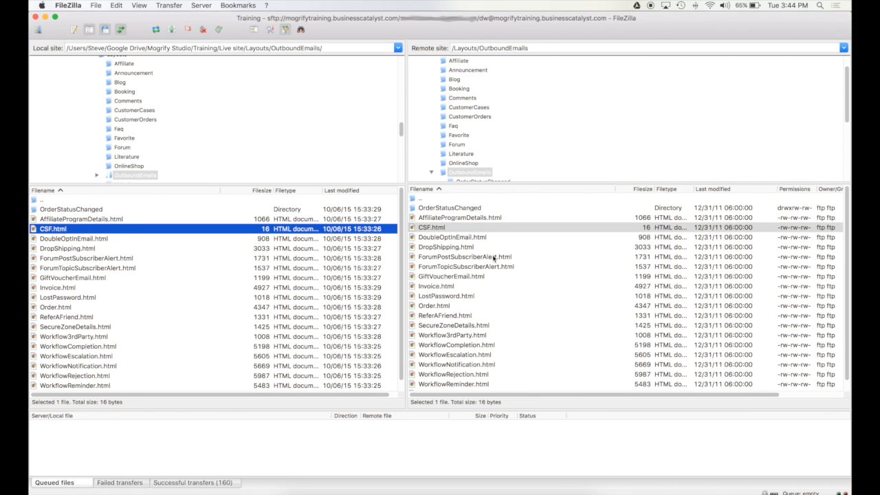
Check the last modified date of the remote CSF.html, leaving its file name as it is.
{"action": "left_click", "coordinate": [472, 230]}
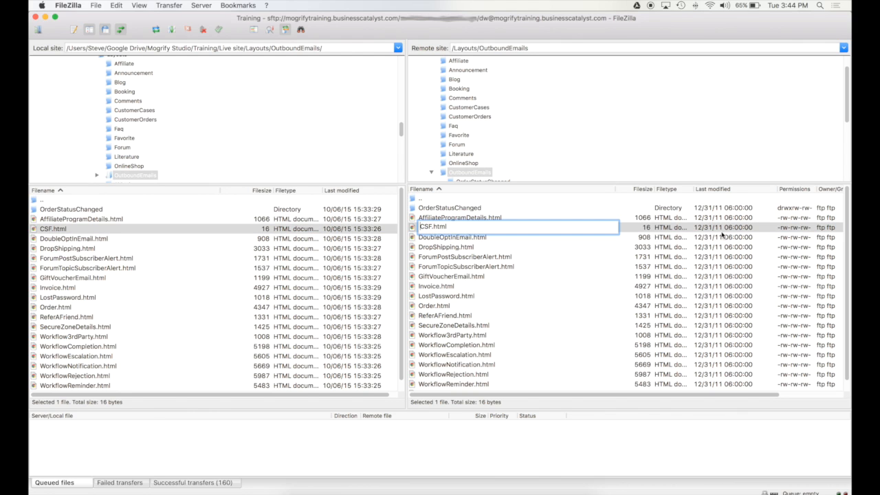
{"action": "left_click", "coordinate": [652, 296]}
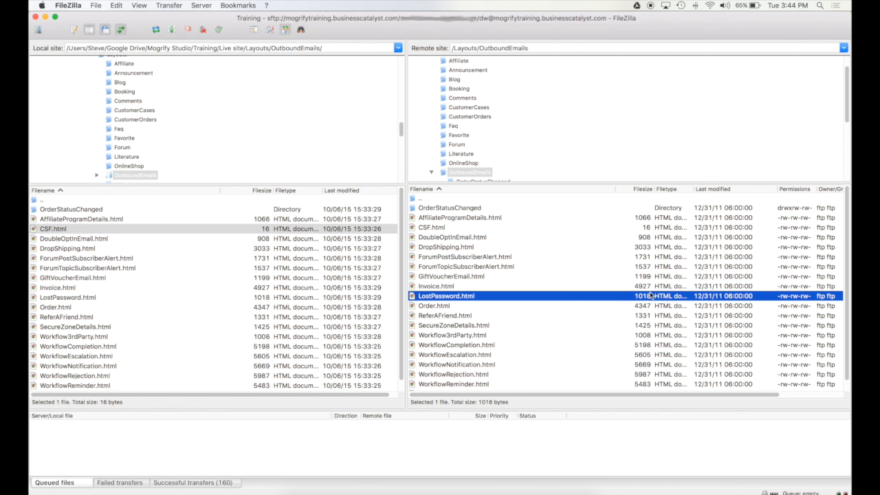
{"action": "left_click", "coordinate": [448, 230]}
Upload all local files from AffiliateProgramDetails.html through WorkflowTask.html to the remote OutboundEmails folder.
{"action": "left_click", "coordinate": [46, 219]}
{"action": "scroll", "coordinate": [66, 279], "scroll_direction": "down", "scroll_amount": 1}
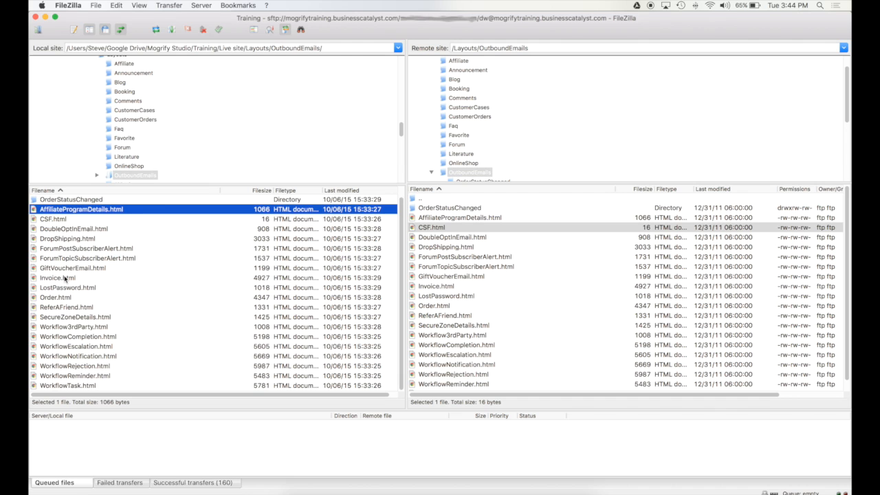
{"action": "left_click", "coordinate": [58, 385], "text": "shift"}
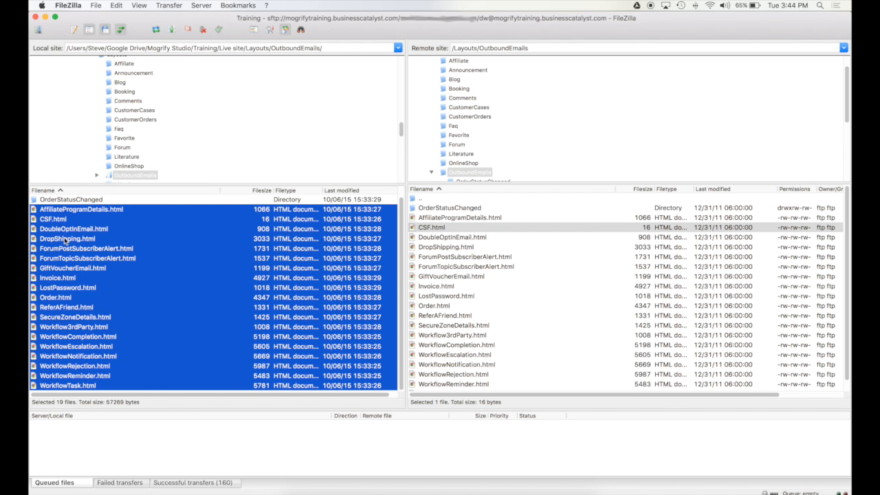
{"action": "left_click_drag", "start_coordinate": [65, 241], "coordinate": [562, 321]}
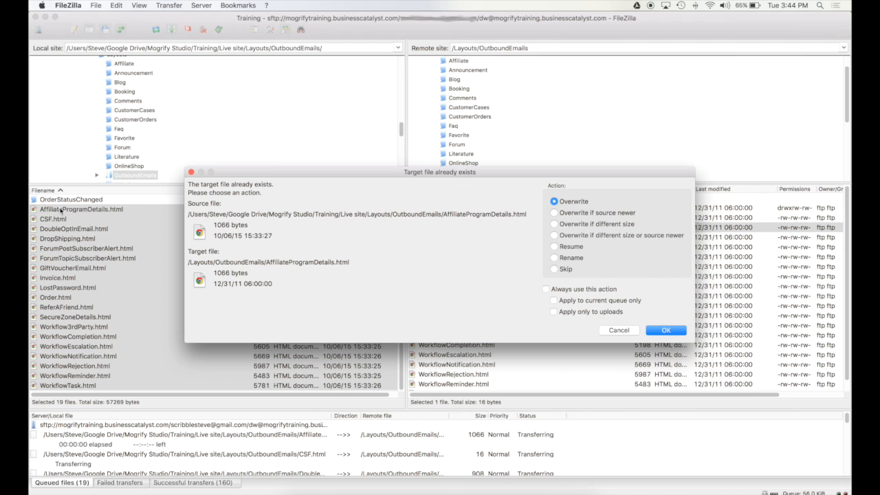
Try Overwrite if source newer for the AffiliateProgramDetails.html conflict, and examine the source and target file dates.
{"action": "left_click_drag", "start_coordinate": [474, 175], "coordinate": [465, 174]}
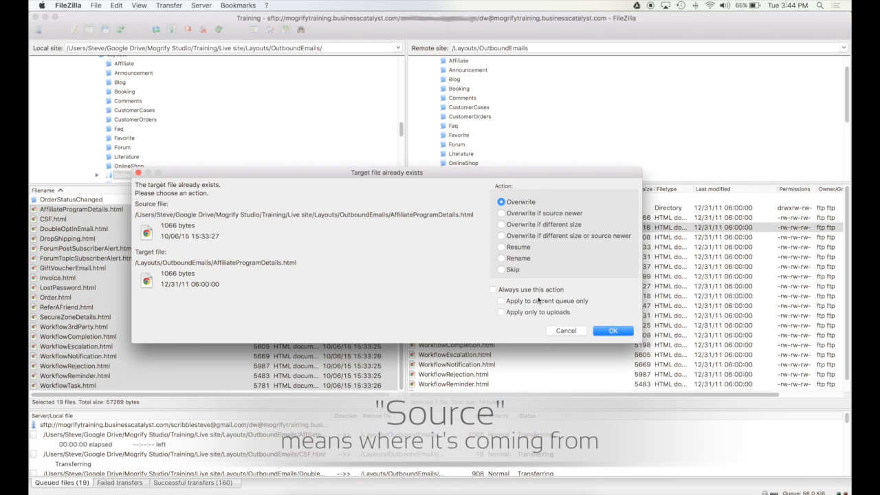
{"action": "left_click", "coordinate": [543, 215]}
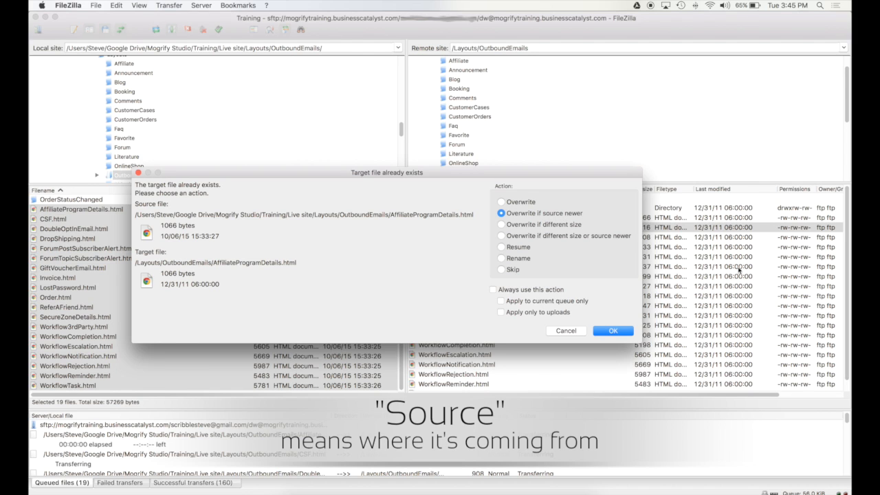
{"action": "left_click_drag", "start_coordinate": [483, 176], "coordinate": [504, 172]}
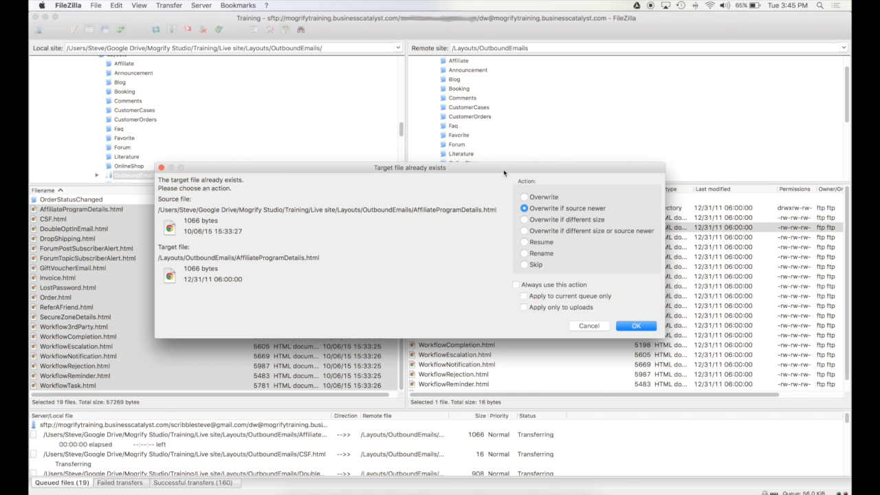
{"action": "left_click_drag", "start_coordinate": [570, 167], "coordinate": [572, 170]}
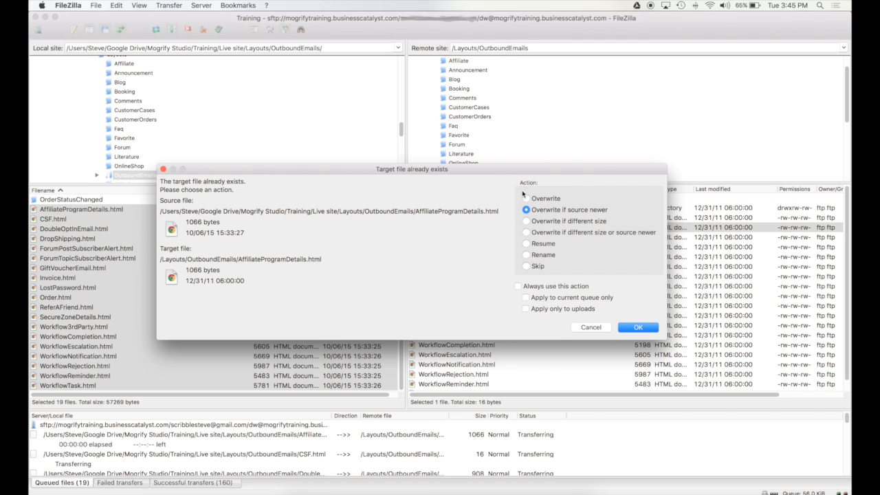
Resolve the conflicts with Overwrite, enabling Always use this action and Apply to current queue only, and complete the batch upload.
{"action": "left_click", "coordinate": [555, 199]}
{"action": "left_click", "coordinate": [531, 289]}
{"action": "left_click", "coordinate": [553, 300]}
{"action": "left_click", "coordinate": [544, 303]}
{"action": "left_click_drag", "start_coordinate": [489, 166], "coordinate": [490, 178]}
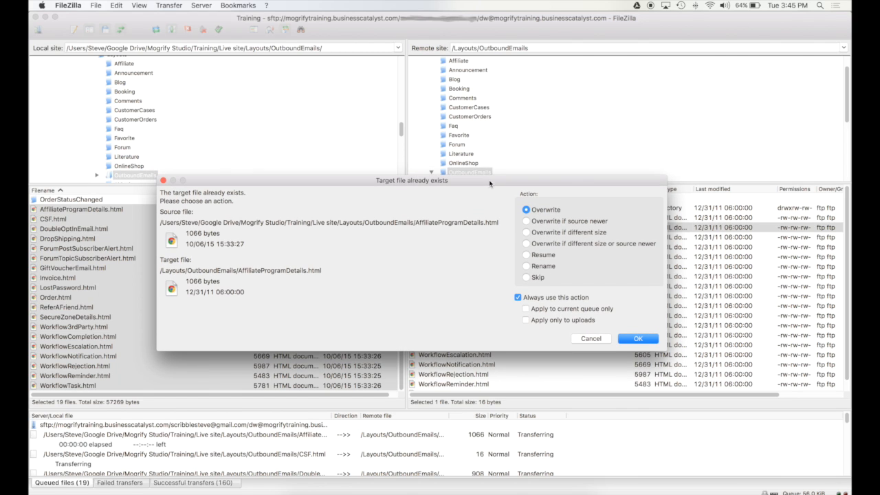
{"action": "left_click", "coordinate": [548, 310]}
{"action": "left_click_drag", "start_coordinate": [492, 184], "coordinate": [490, 188]}
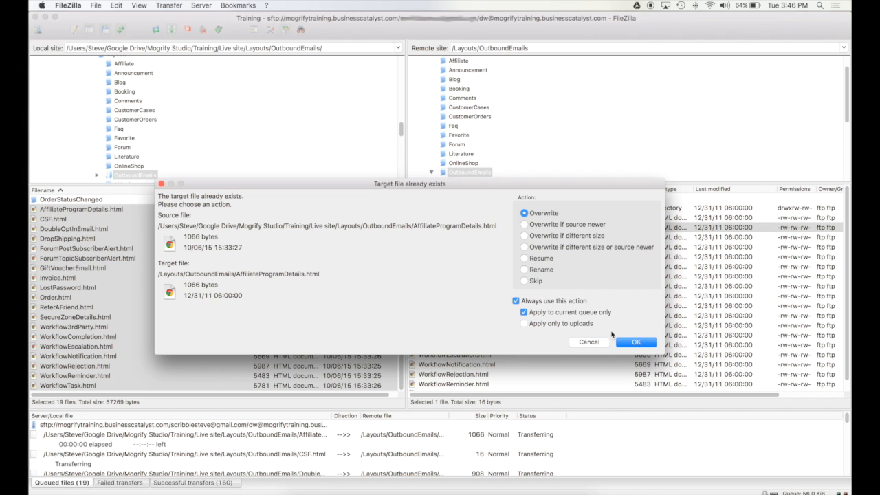
{"action": "left_click", "coordinate": [640, 342]}
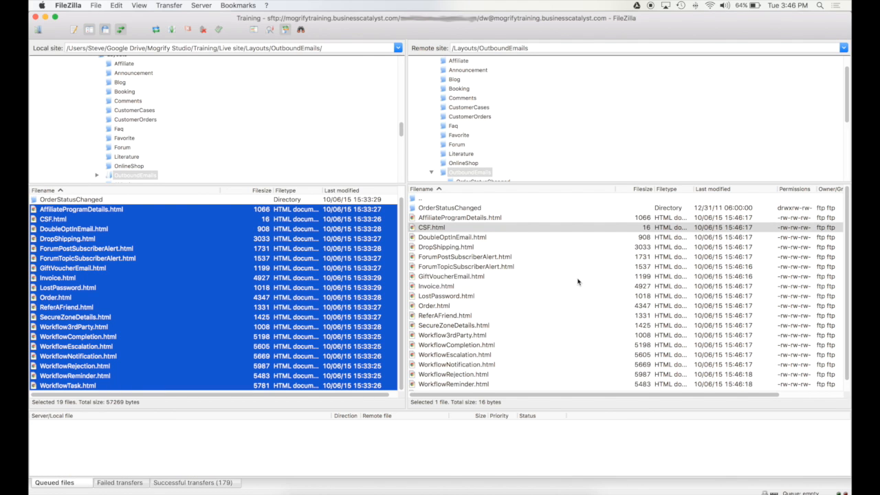
Check the remote files' last modified dates and disconnect from the Training site's server.
{"action": "left_click", "coordinate": [520, 297]}
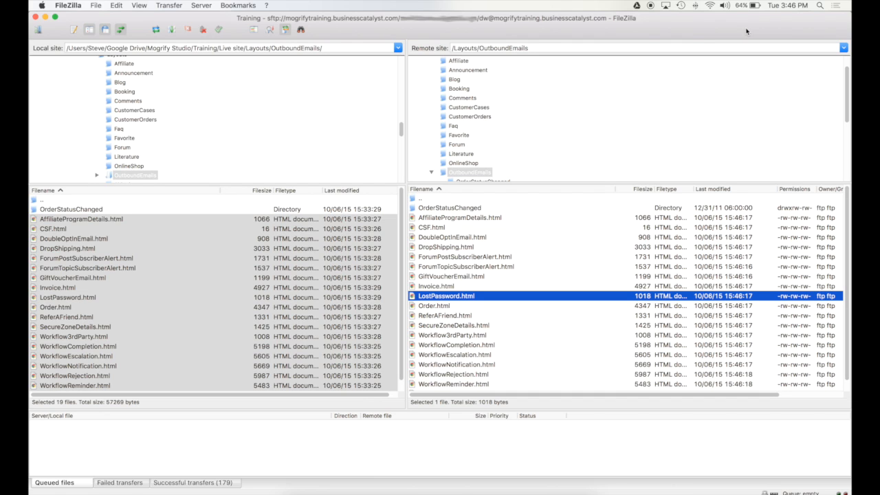
{"action": "left_click", "coordinate": [204, 31]}
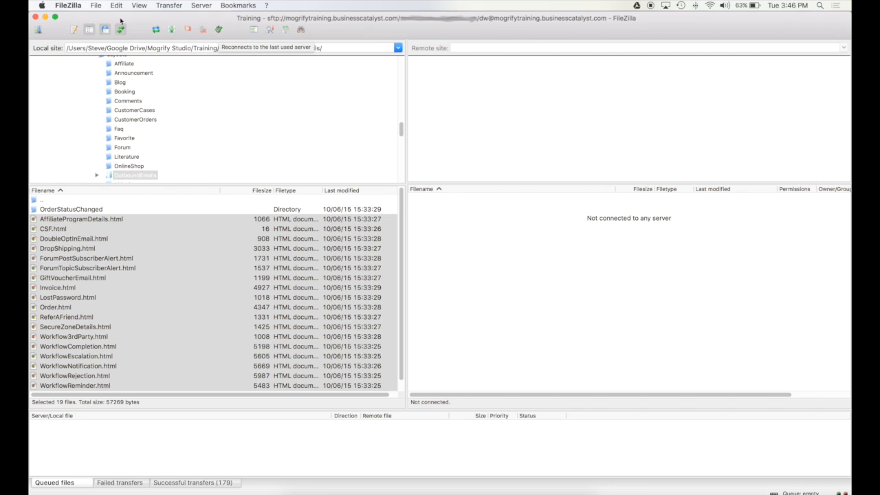
Check the saved Training site entry in the Site Manager and close it without connecting.
{"action": "left_click", "coordinate": [96, 5]}
{"action": "left_click", "coordinate": [98, 17]}
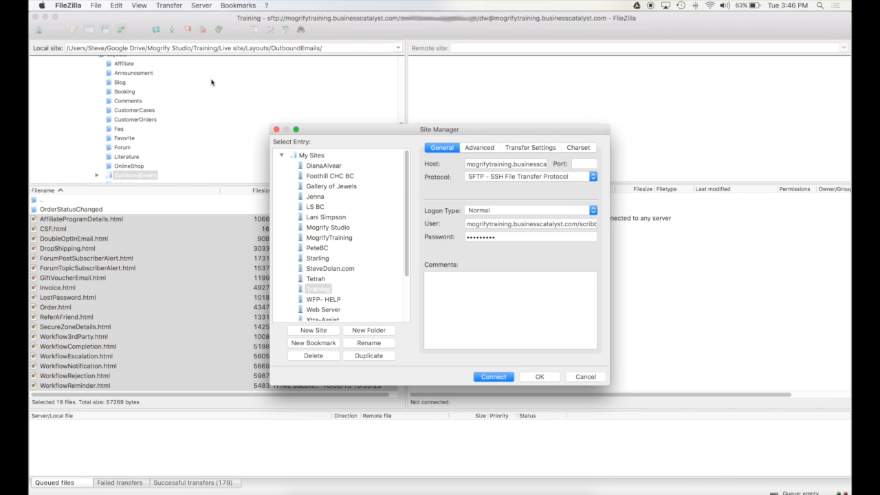
{"action": "right_click", "coordinate": [323, 287]}
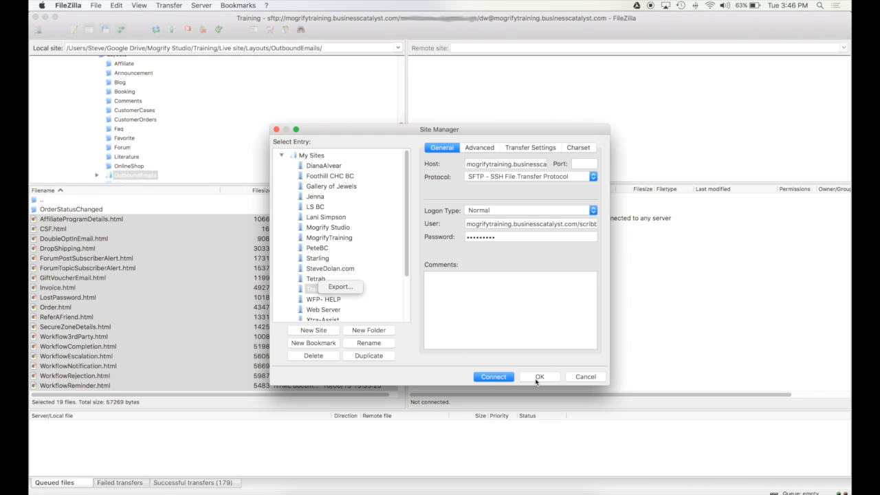
{"action": "left_click", "coordinate": [592, 380]}
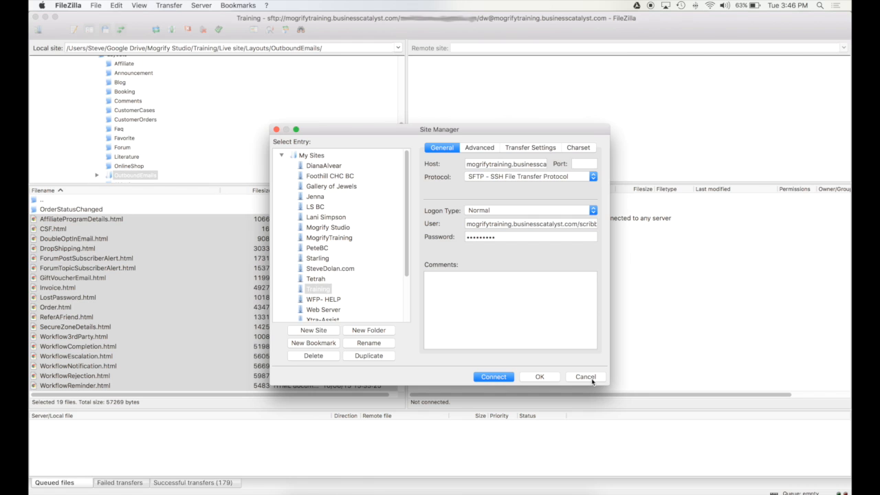
{"action": "left_click", "coordinate": [592, 381]}
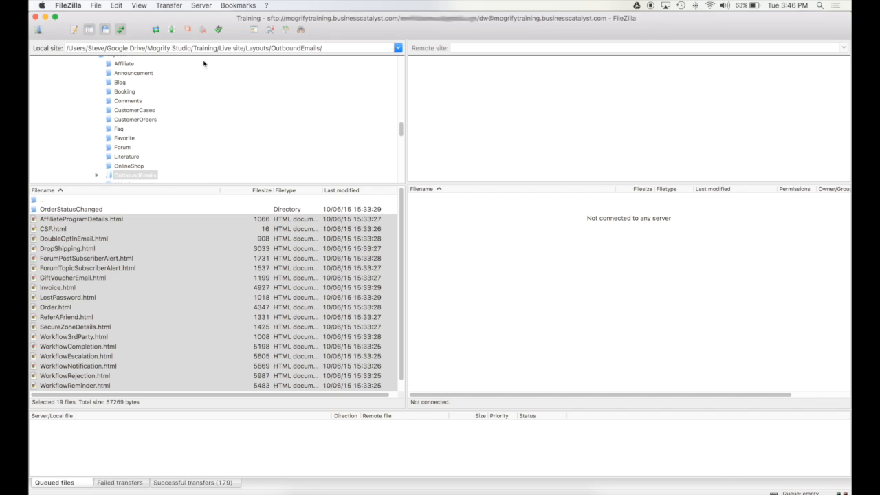
Reconnect to the last used Training server at the remote /Layouts/OutboundEmails folder.
{"action": "left_click", "coordinate": [219, 30]}
{"action": "left_click", "coordinate": [95, 5]}
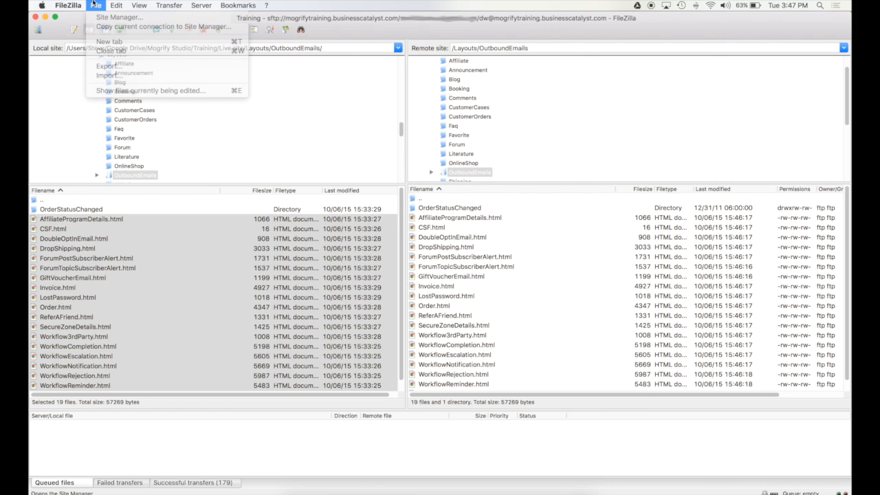
{"action": "left_click", "coordinate": [97, 4]}
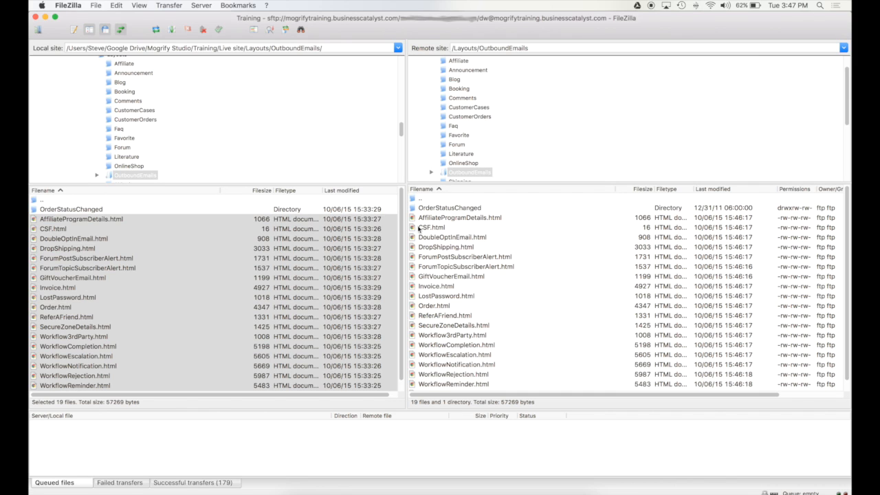
Select the remote ForumPostSubscriberAlert.html file and the local OrderStatusChanged folder.
{"action": "left_click", "coordinate": [496, 257]}
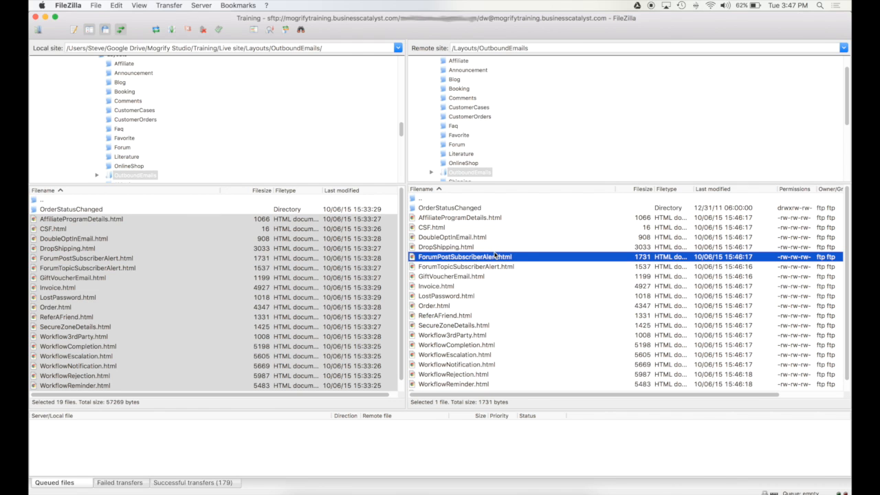
{"action": "left_click", "coordinate": [48, 210]}
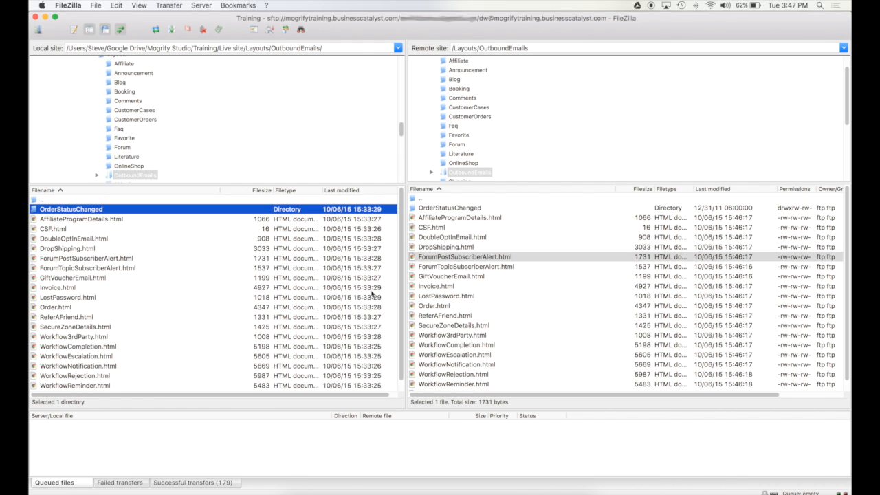